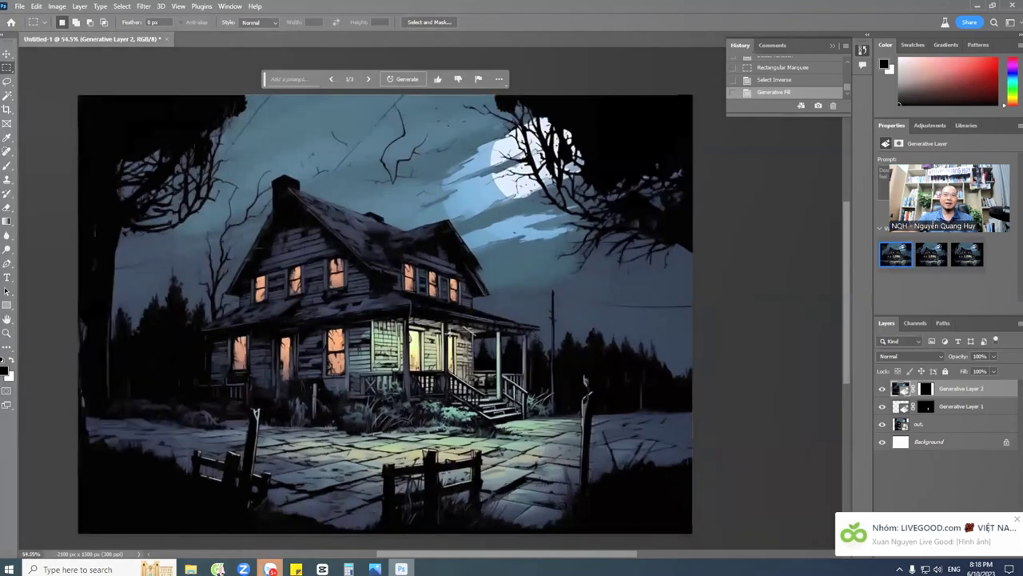
pyautogui.scroll(-3, 570, 375)
pyautogui.scroll(3, 569, 376)
pyautogui.scroll(-2, 570, 376)
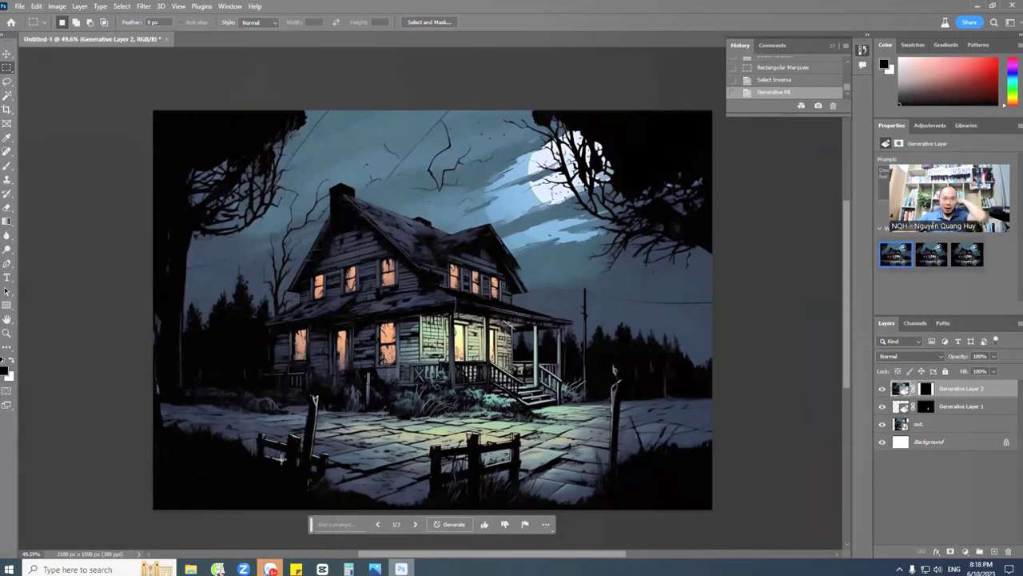
# Switch to the Cốc Cốc browser, search for "photoshop beta" in a new tab, and open Adobe's Photoshop page with the Vietnam region.
pyautogui.click(218, 569)
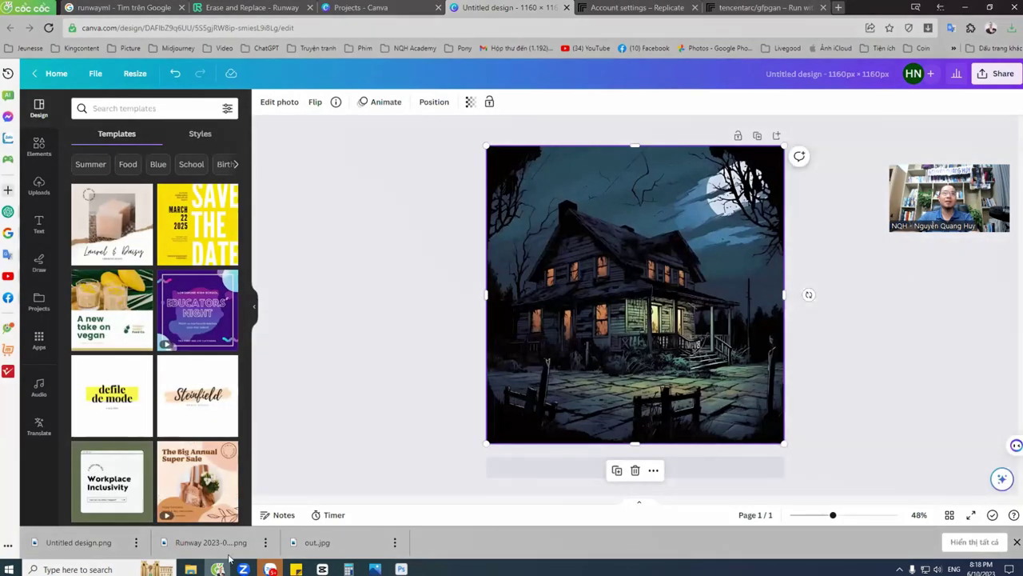
pyautogui.click(835, 7)
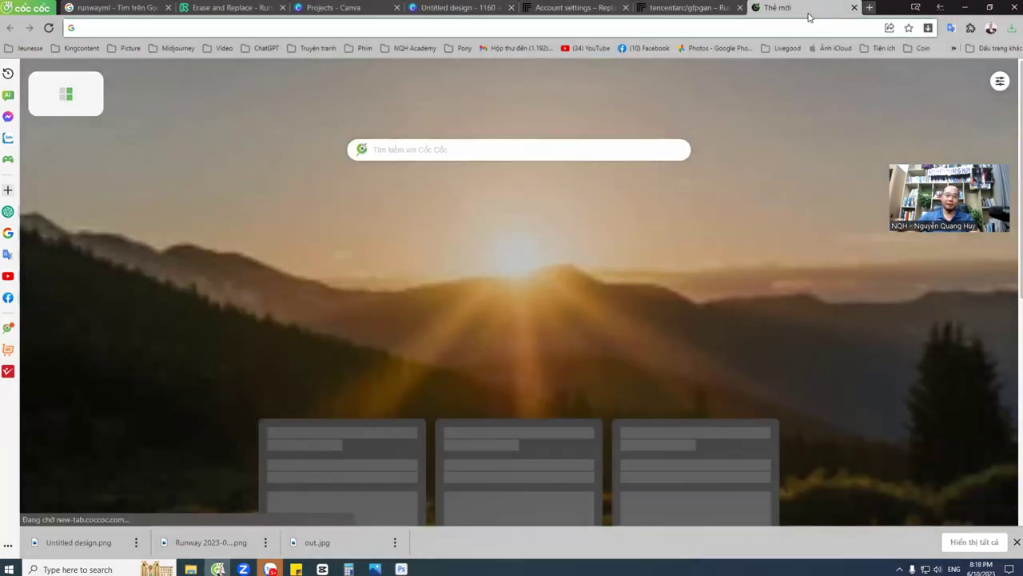
pyautogui.write('photoshop')
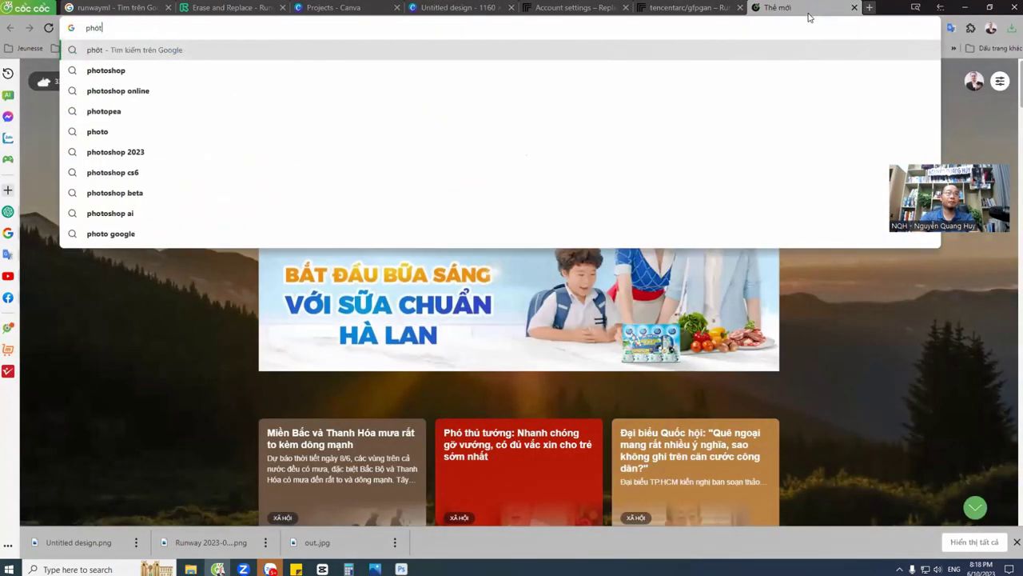
pyautogui.press('Return')
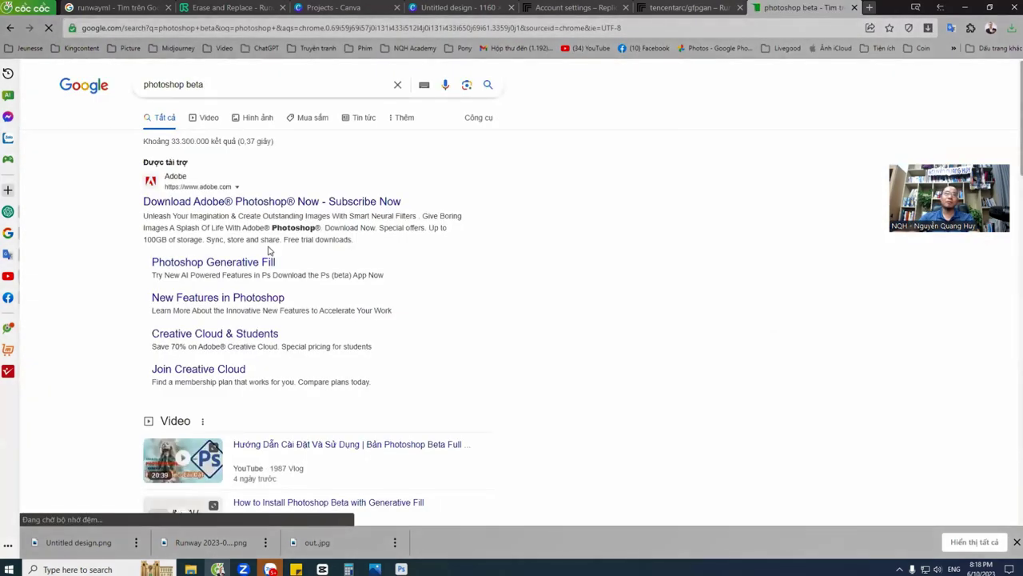
pyautogui.click(228, 205)
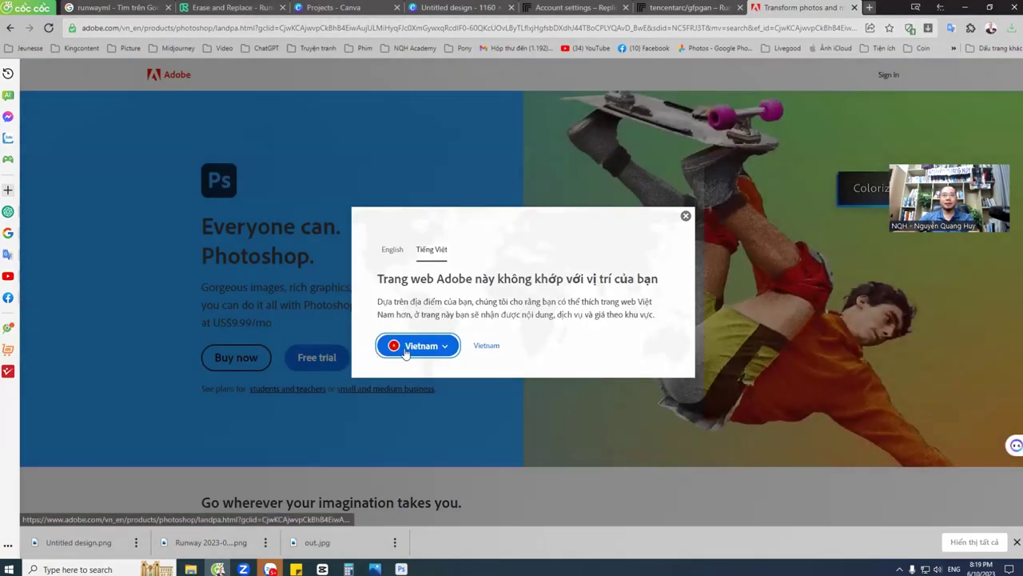
pyautogui.click(486, 346)
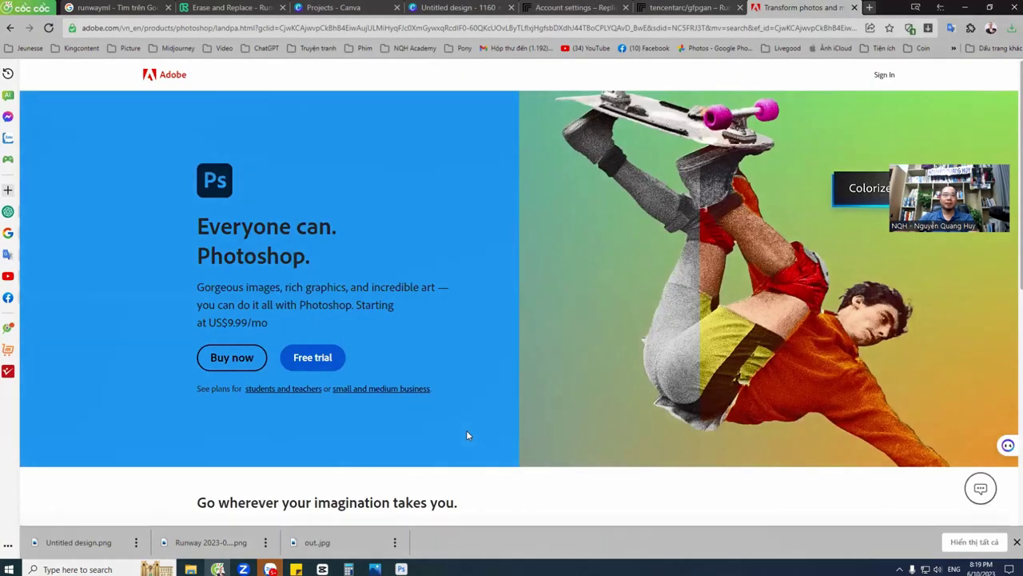
# Examine the Photoshop product page, including the free trial terms and the subscription price.
pyautogui.scroll(-4, 319, 371)
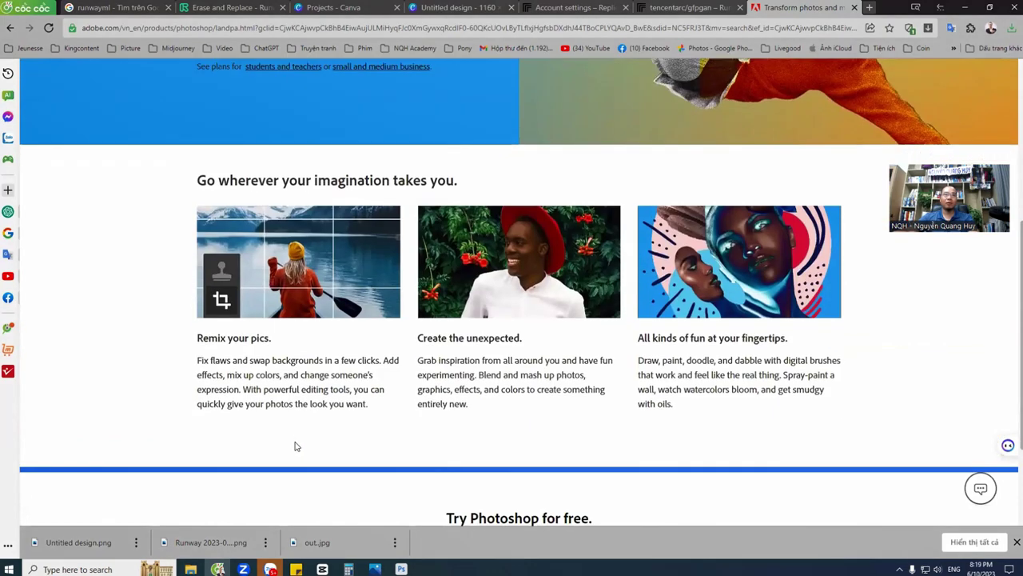
pyautogui.scroll(4, 312, 445)
pyautogui.moveTo(242, 218); pyautogui.dragTo(381, 372)
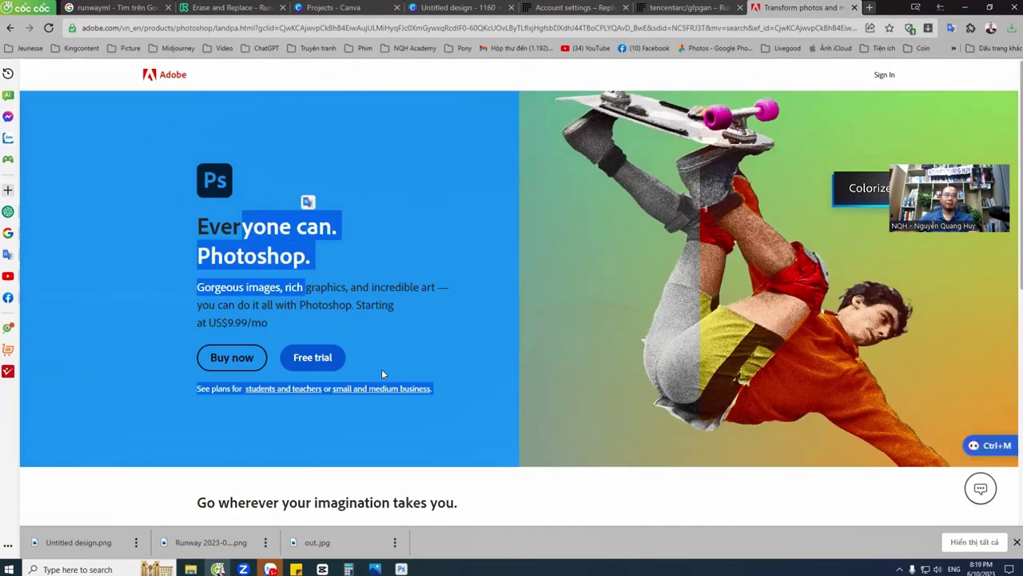
pyautogui.scroll(-4, 288, 400)
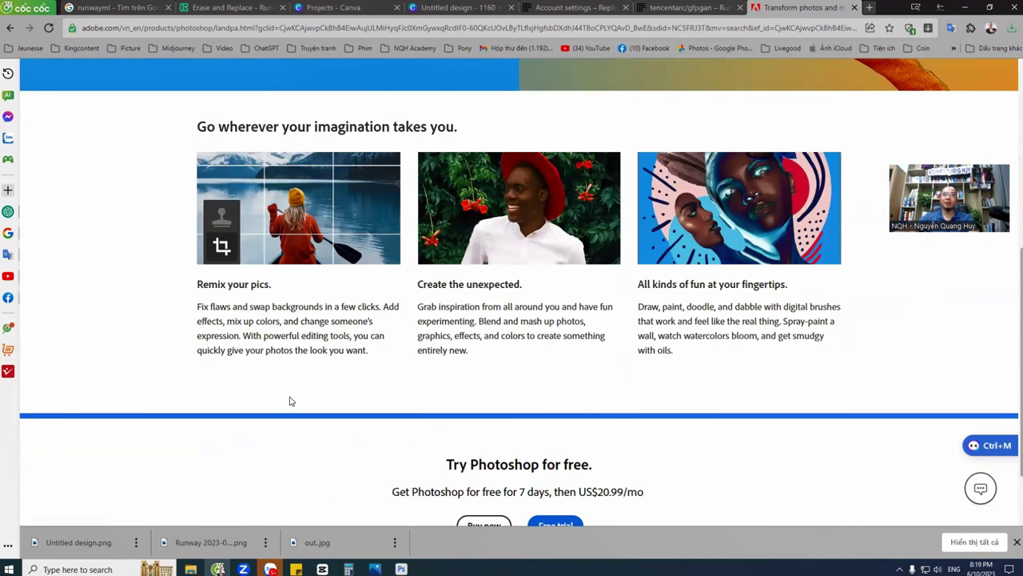
pyautogui.scroll(-2, 291, 401)
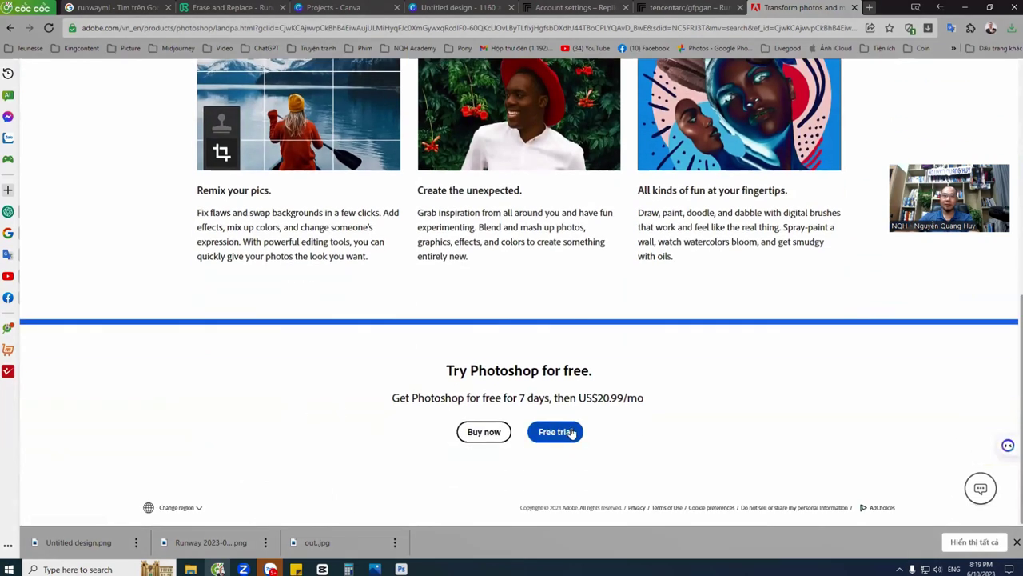
pyautogui.moveTo(499, 398)
pyautogui.mouseDown()
pyautogui.moveTo(612, 410)
pyautogui.moveTo(508, 402)
pyautogui.mouseUp()
pyautogui.moveTo(445, 398); pyautogui.dragTo(678, 404)
pyautogui.click(679, 404)
pyautogui.scroll(5, 548, 429)
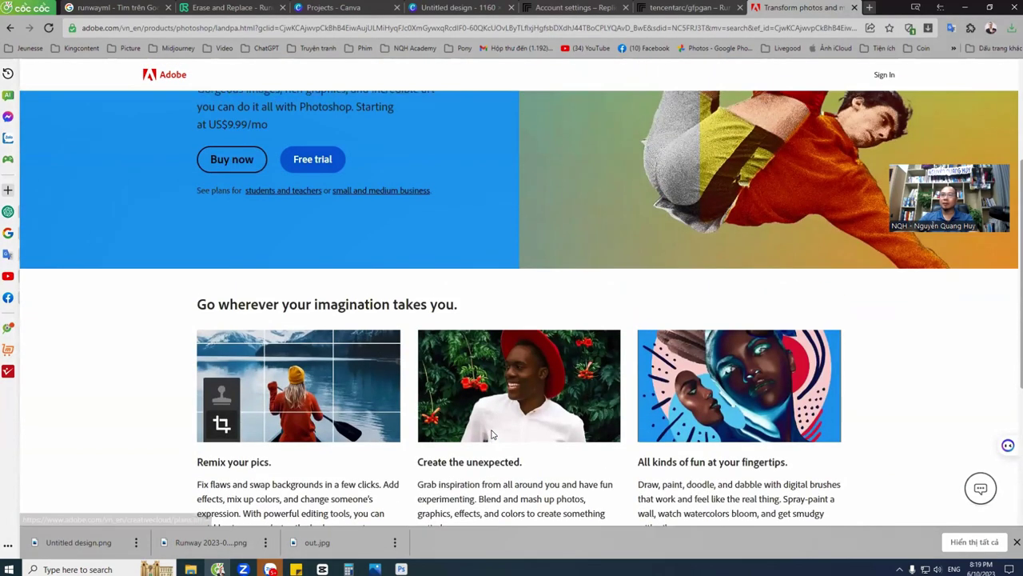
pyautogui.scroll(-5, 841, 217)
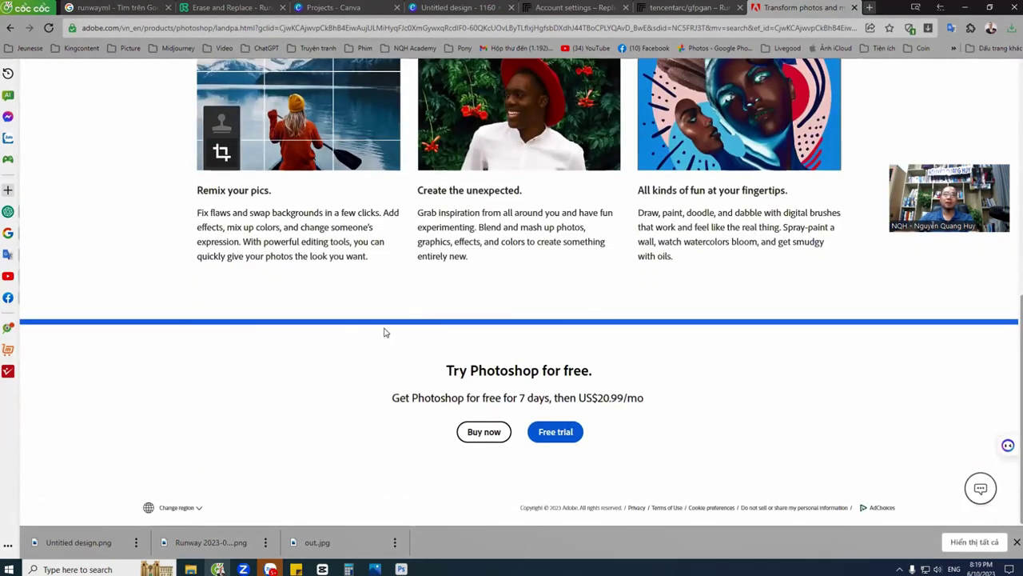
pyautogui.scroll(5, 717, 421)
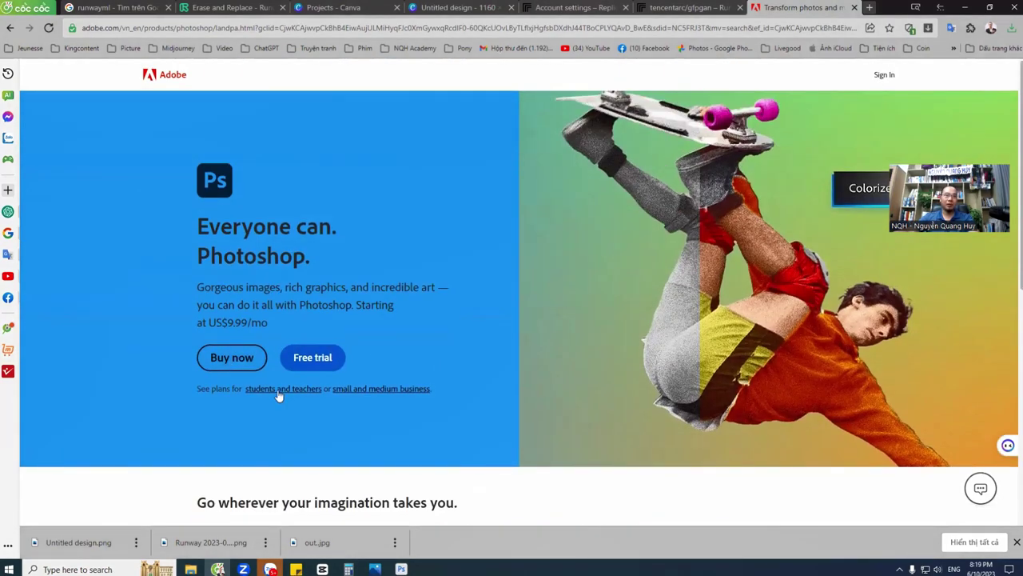
pyautogui.scroll(-4, 356, 404)
pyautogui.scroll(-2, 355, 405)
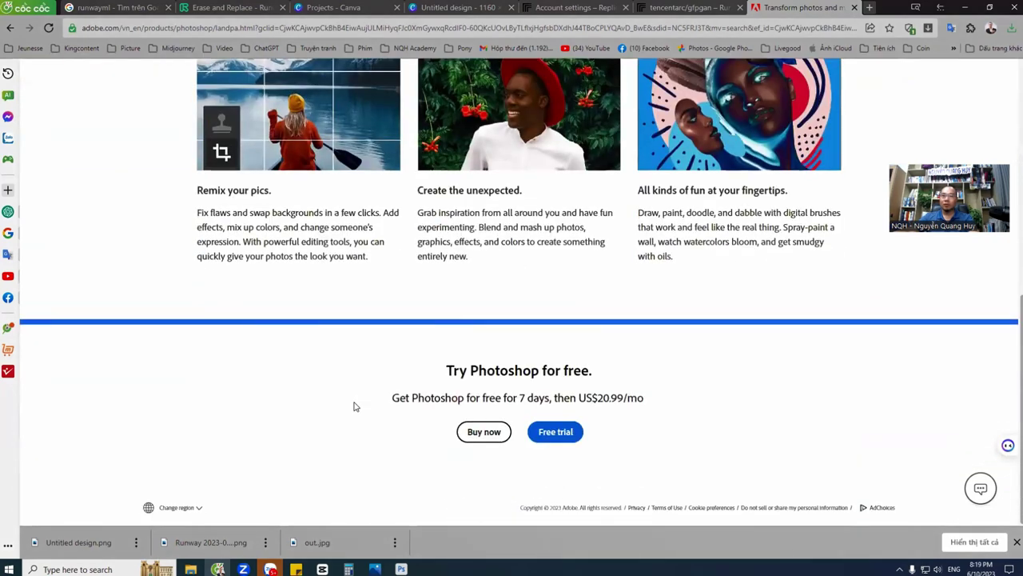
# View the subscription options for the individual Photoshop 7-day free trial and close the offer without subscribing.
pyautogui.click(547, 433)
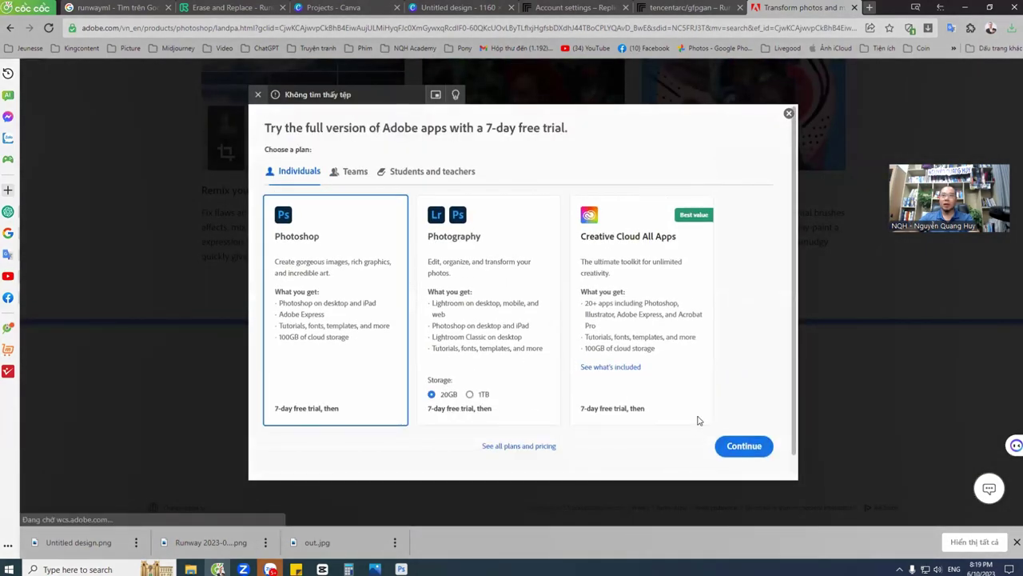
pyautogui.scroll(-1, 730, 367)
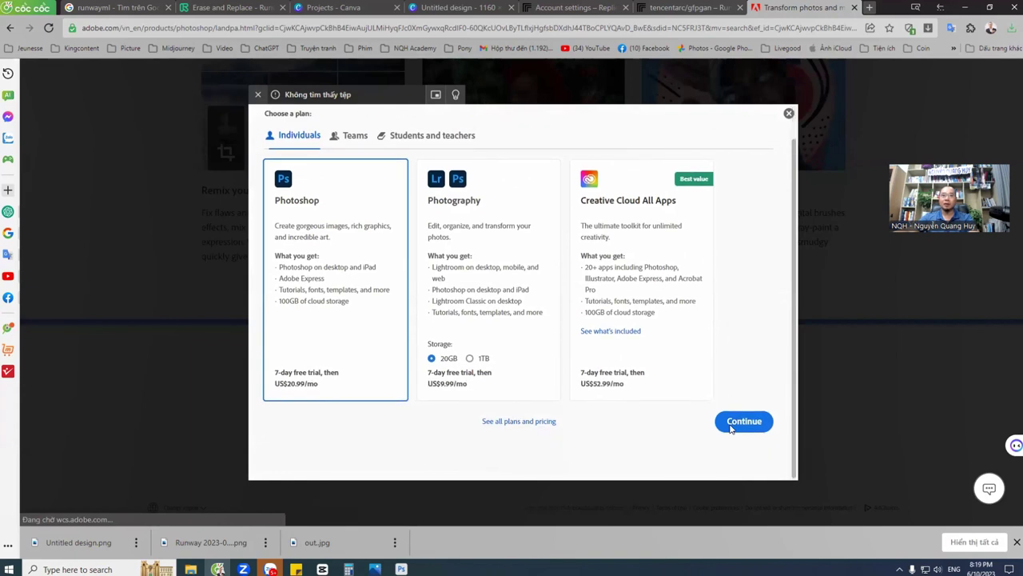
pyautogui.click(744, 421)
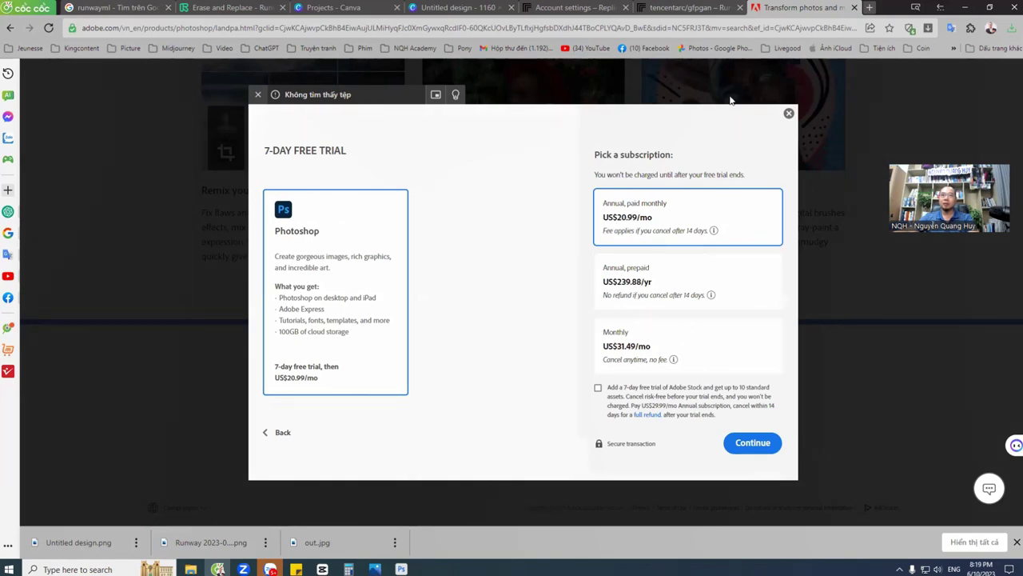
pyautogui.click(788, 113)
# Go to the Adobe home page, open Creative Cloud for teams, and look through its features and resources.
pyautogui.scroll(15, 210, 72)
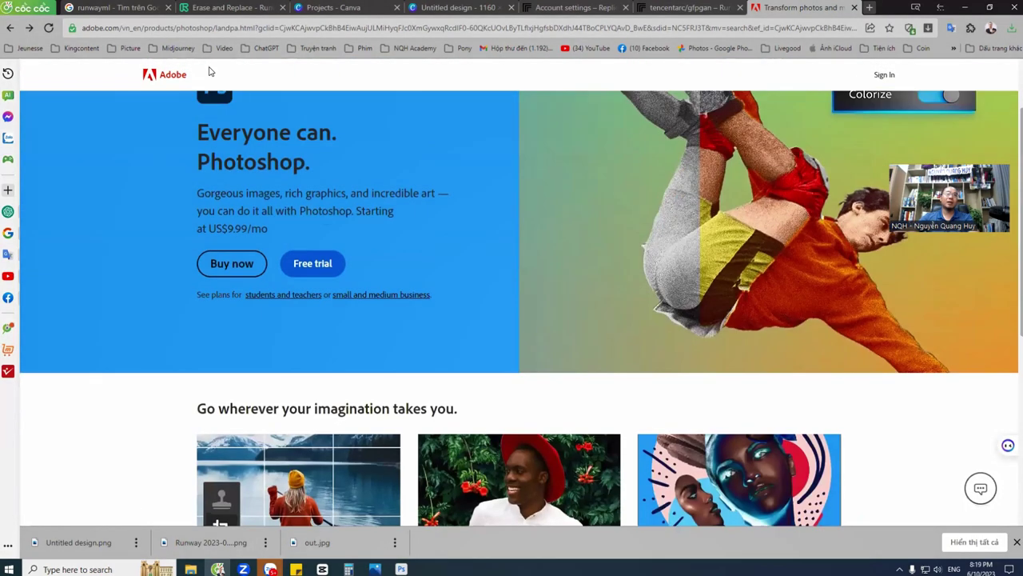
pyautogui.click(166, 75)
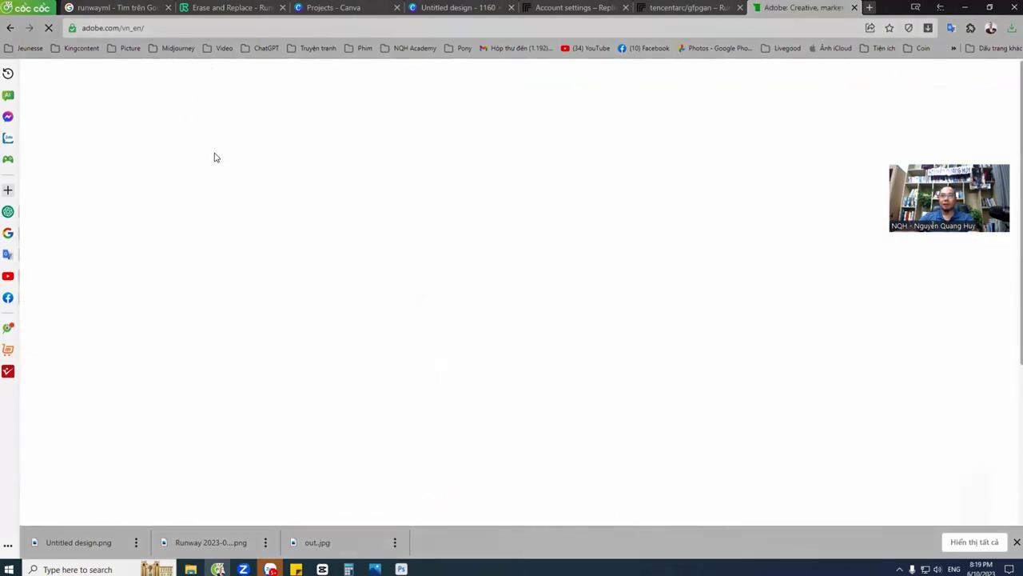
pyautogui.scroll(-3, 366, 339)
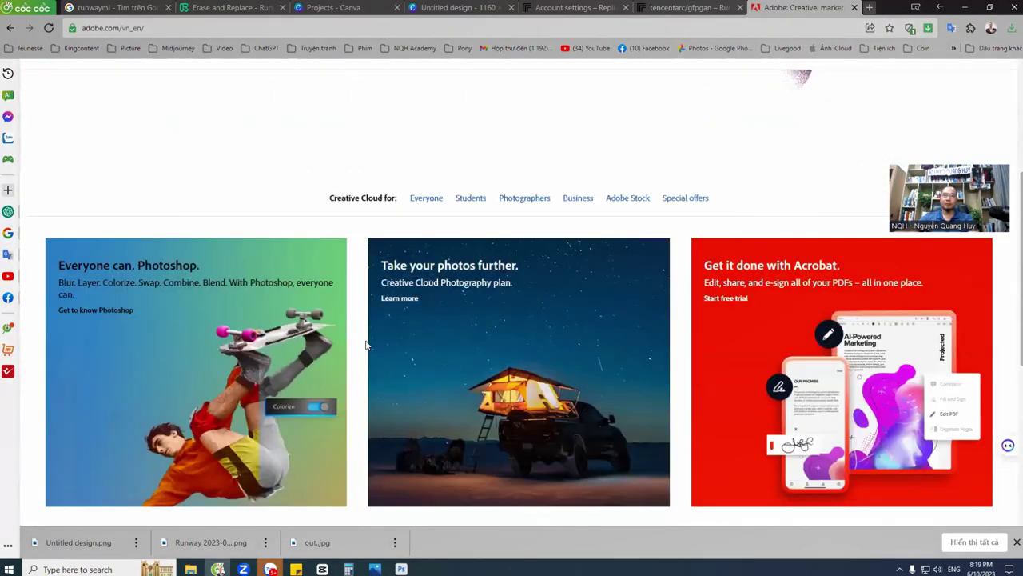
pyautogui.scroll(-5, 366, 345)
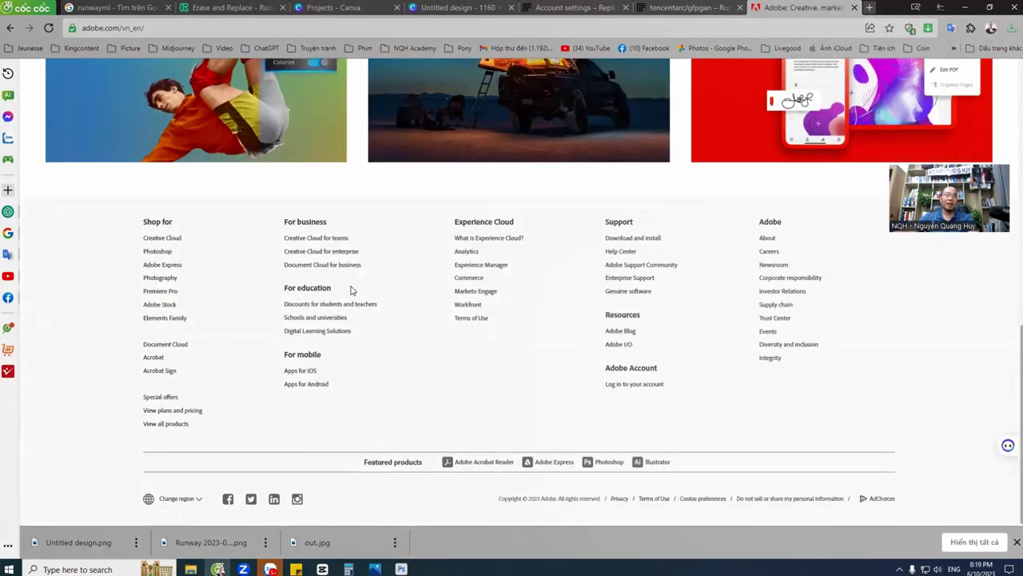
pyautogui.click(300, 239)
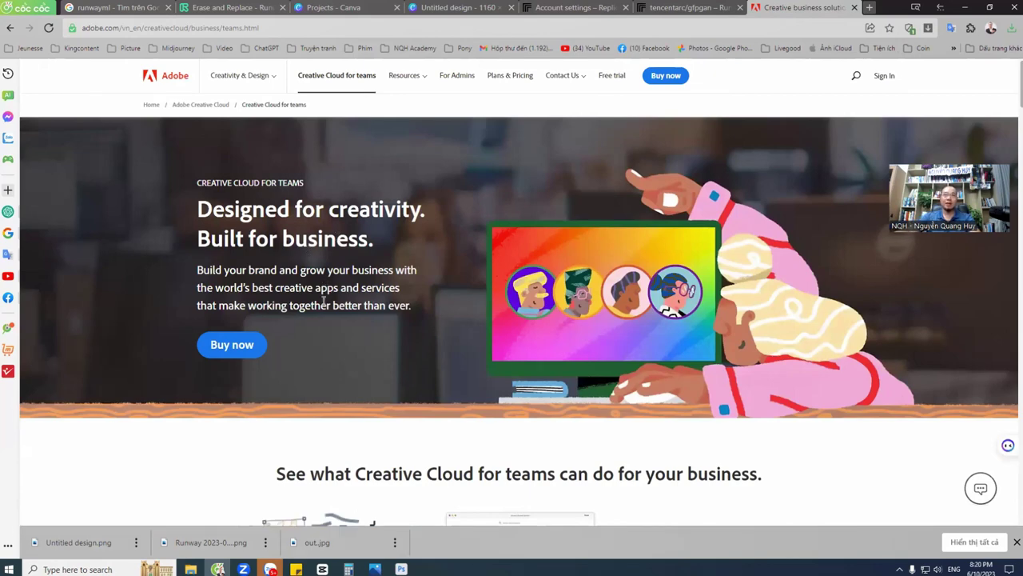
pyautogui.scroll(-8, 324, 301)
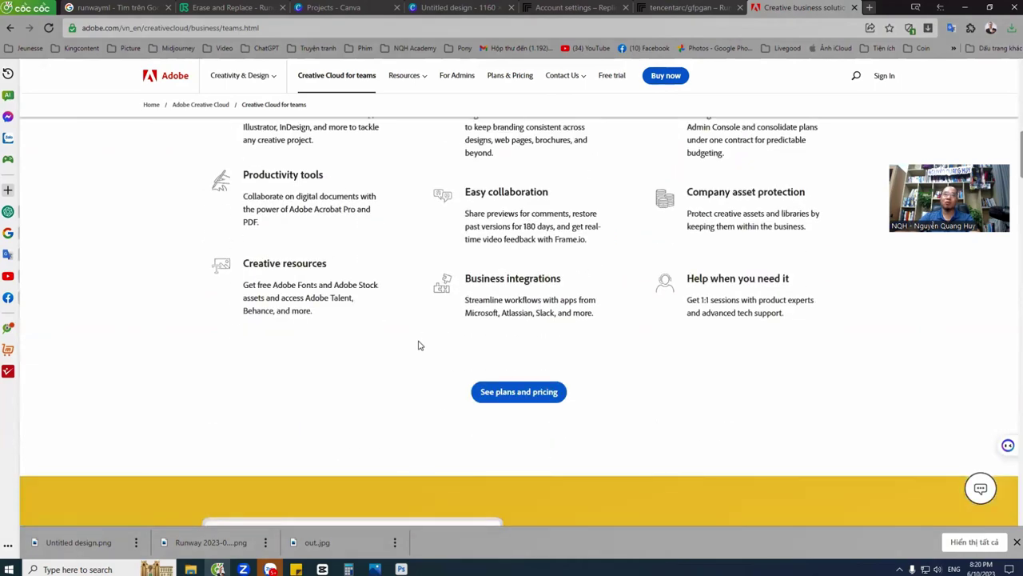
pyautogui.scroll(-5, 418, 352)
pyautogui.scroll(-5, 409, 372)
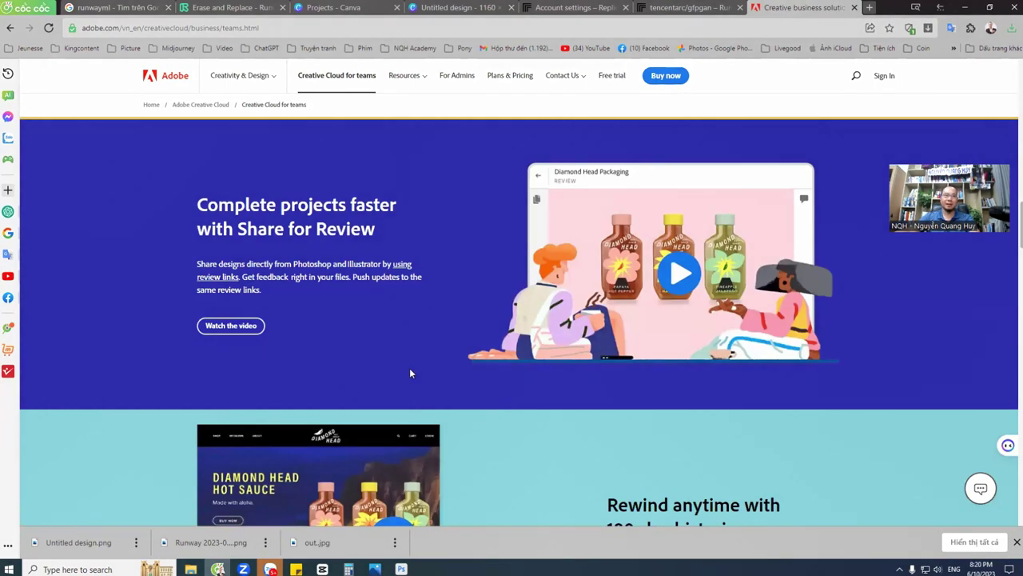
pyautogui.scroll(-4, 409, 372)
pyautogui.scroll(-4, 410, 376)
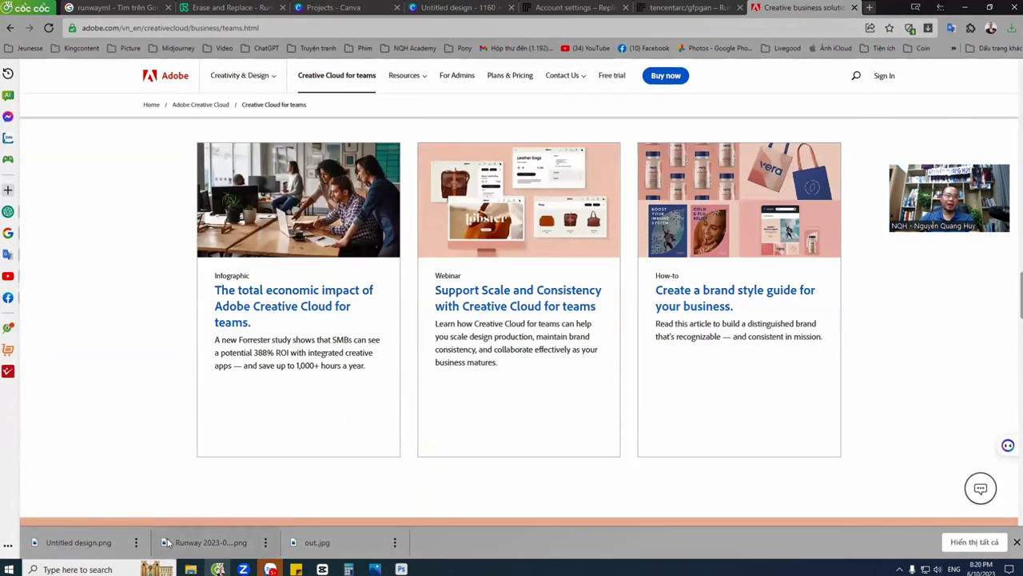
# Launch Adobe Creative Cloud and look through the installed and available beta apps, including Photoshop (Beta).
pyautogui.click(9, 568)
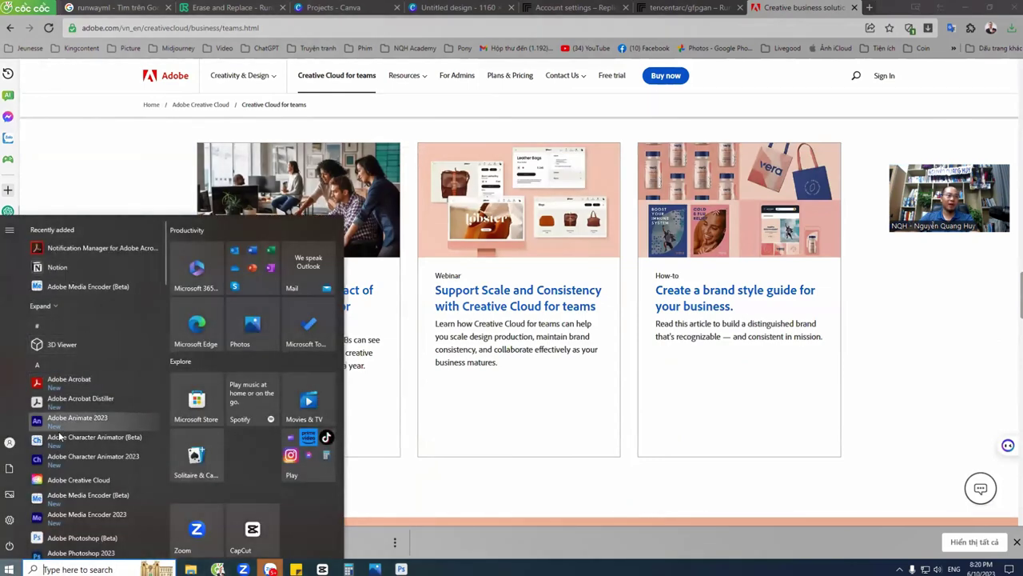
pyautogui.click(76, 480)
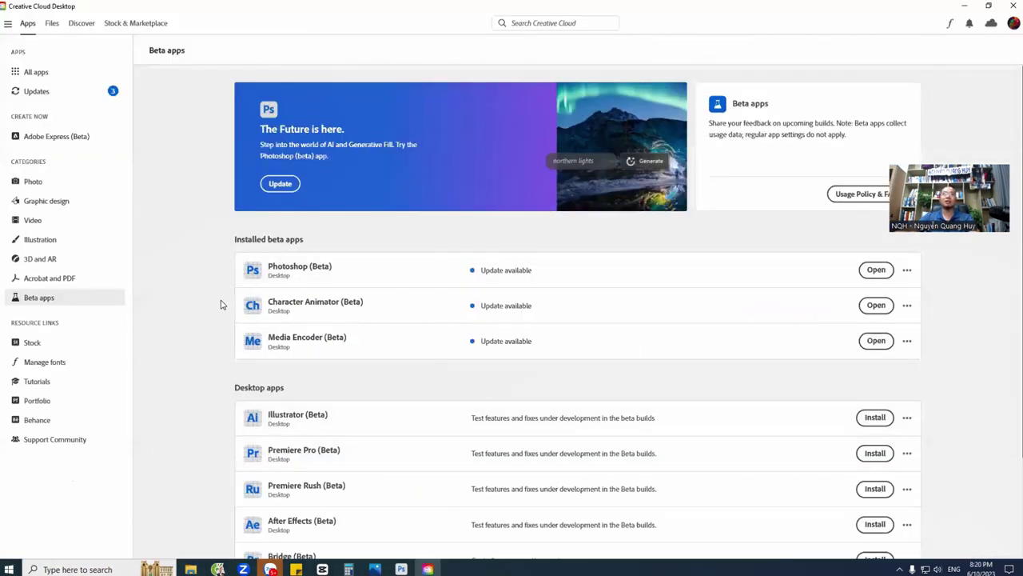
pyautogui.scroll(-3, 231, 336)
pyautogui.scroll(3, 310, 328)
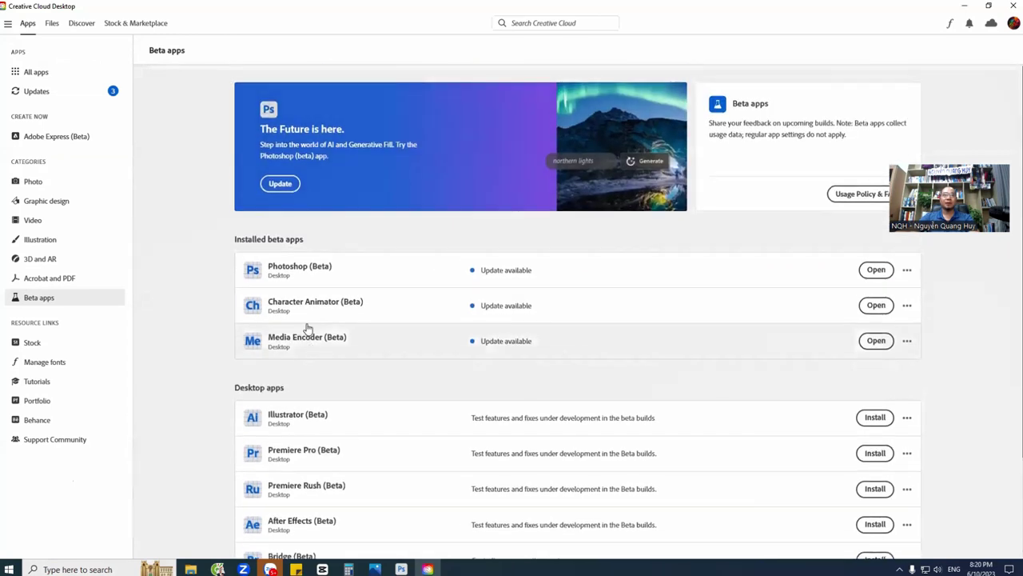
pyautogui.click(879, 272)
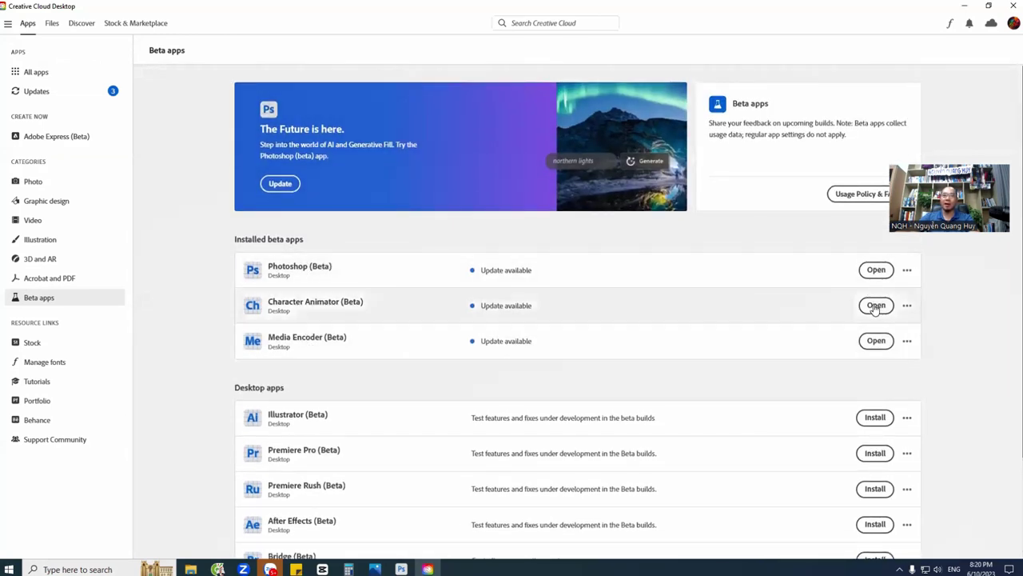
pyautogui.click(876, 340)
pyautogui.scroll(-3, 286, 322)
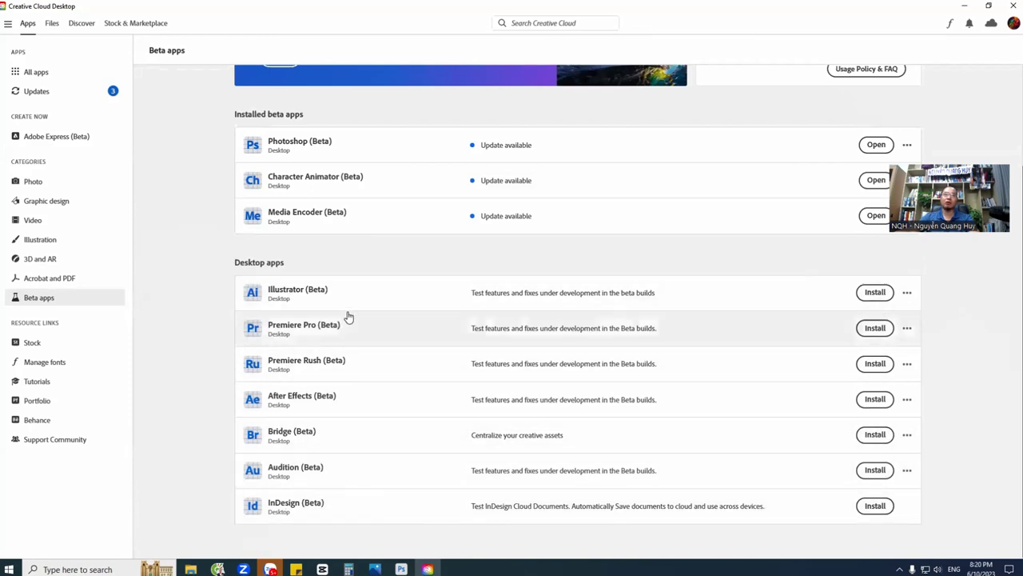
pyautogui.scroll(2, 350, 315)
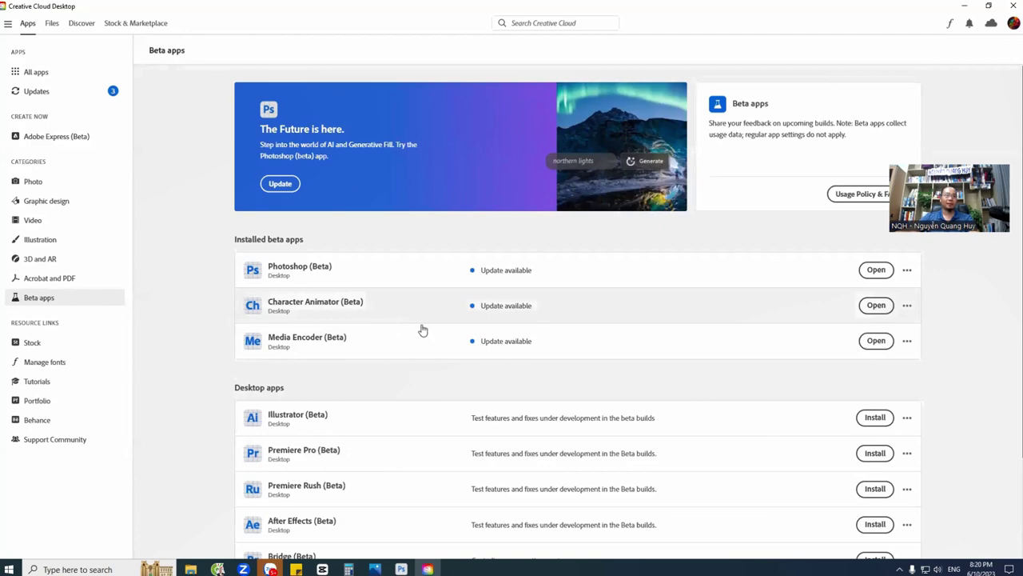
pyautogui.scroll(-2, 432, 335)
# Browse the list of all desktop apps, down to the Substance 3D apps to try.
pyautogui.click(36, 72)
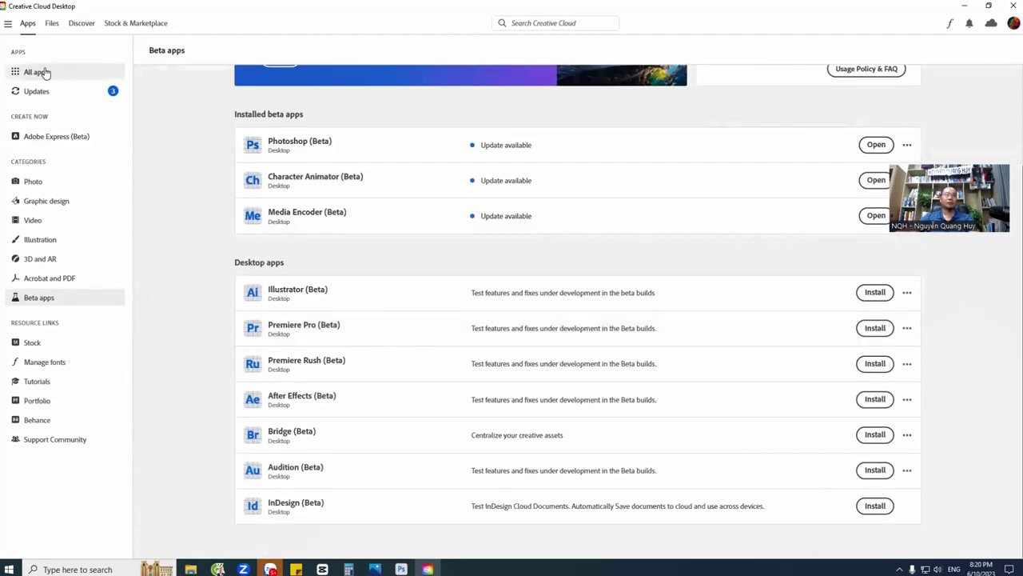
pyautogui.scroll(-10, 336, 329)
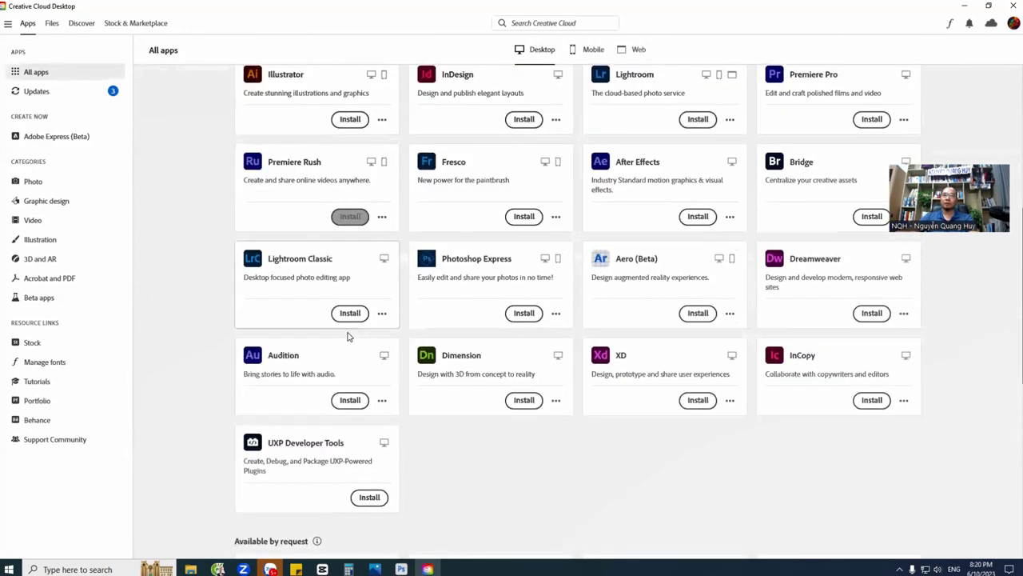
pyautogui.scroll(-3, 349, 334)
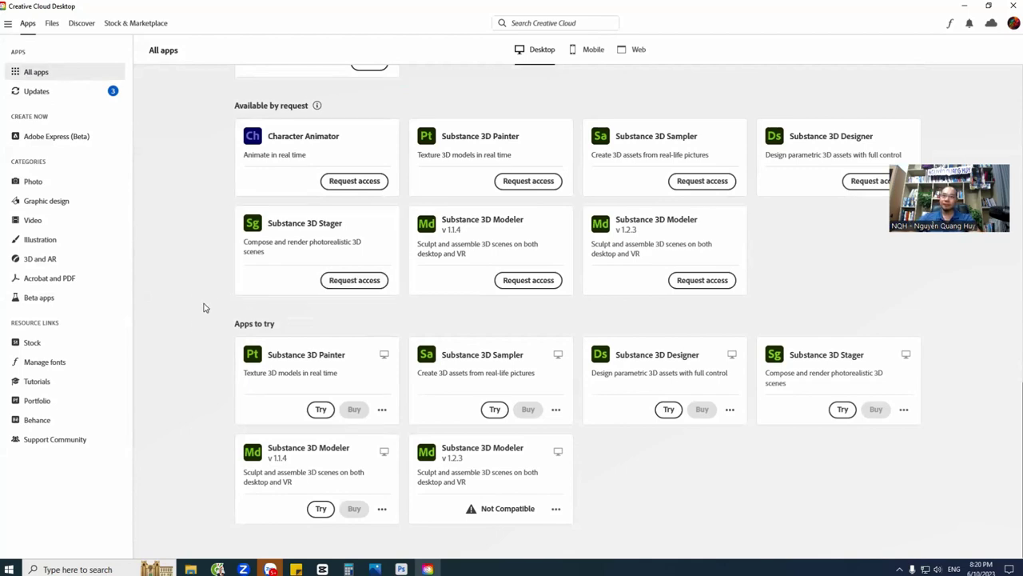
# Look through the list of all desktop apps, from the installed ones to those available by request.
pyautogui.scroll(11, 203, 308)
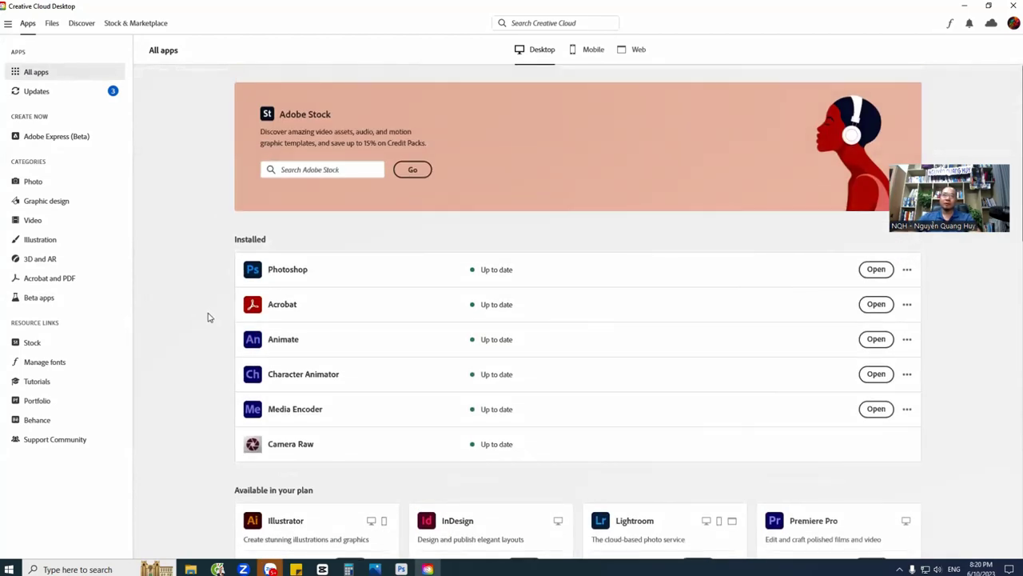
pyautogui.scroll(-10, 213, 310)
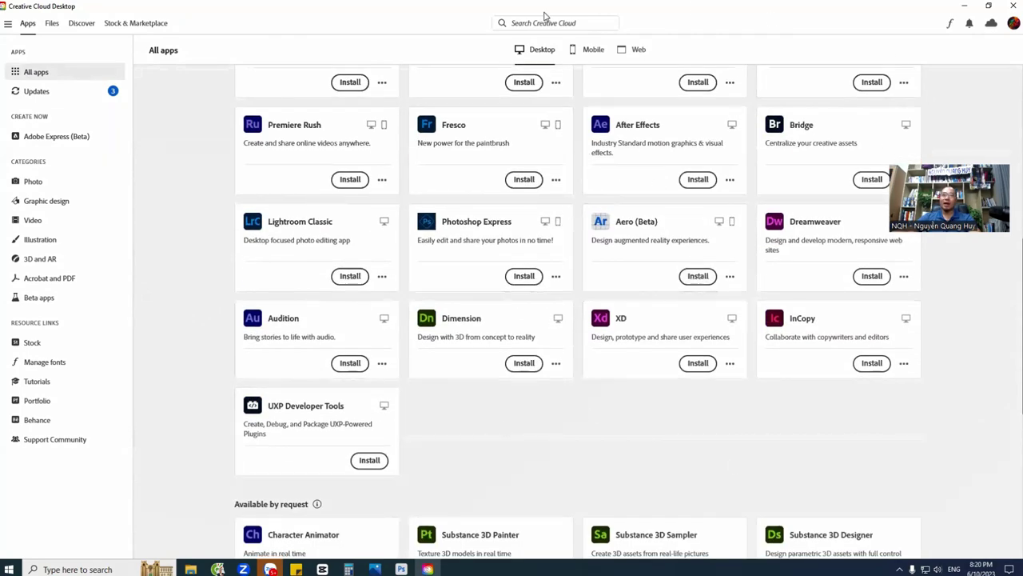
pyautogui.scroll(5, 401, 372)
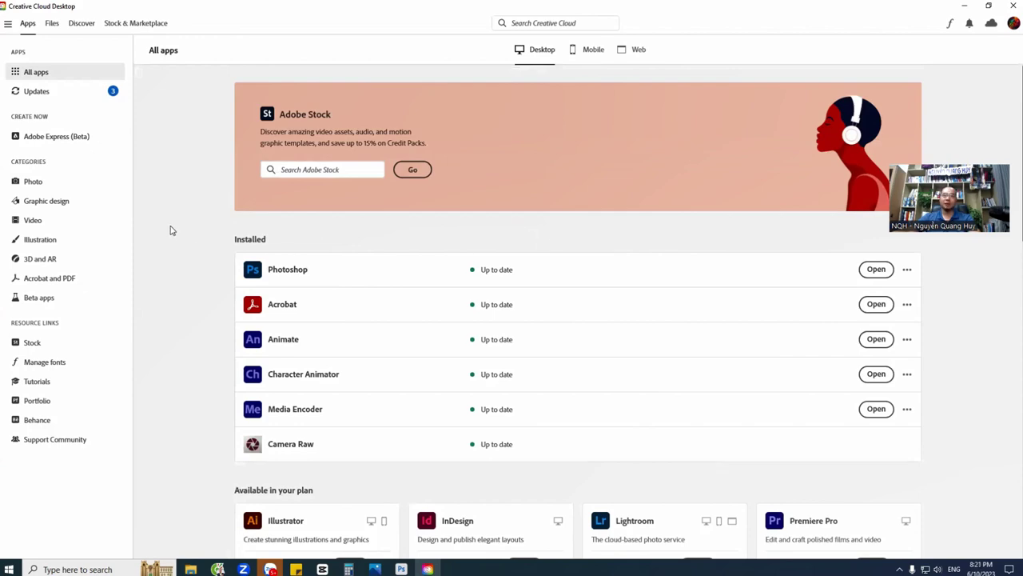
pyautogui.scroll(-2, 170, 230)
pyautogui.scroll(-5, 172, 235)
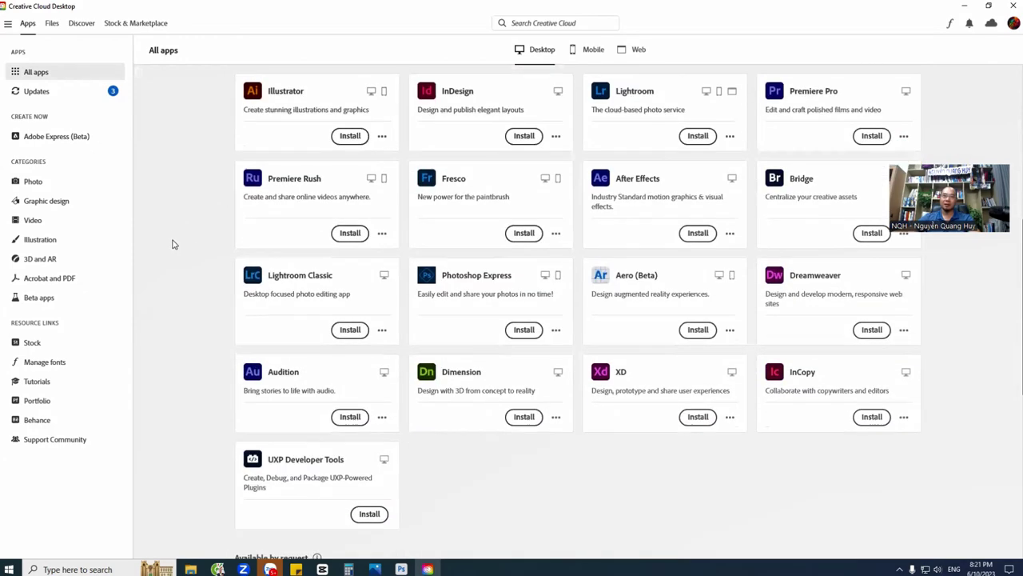
pyautogui.scroll(-3, 176, 253)
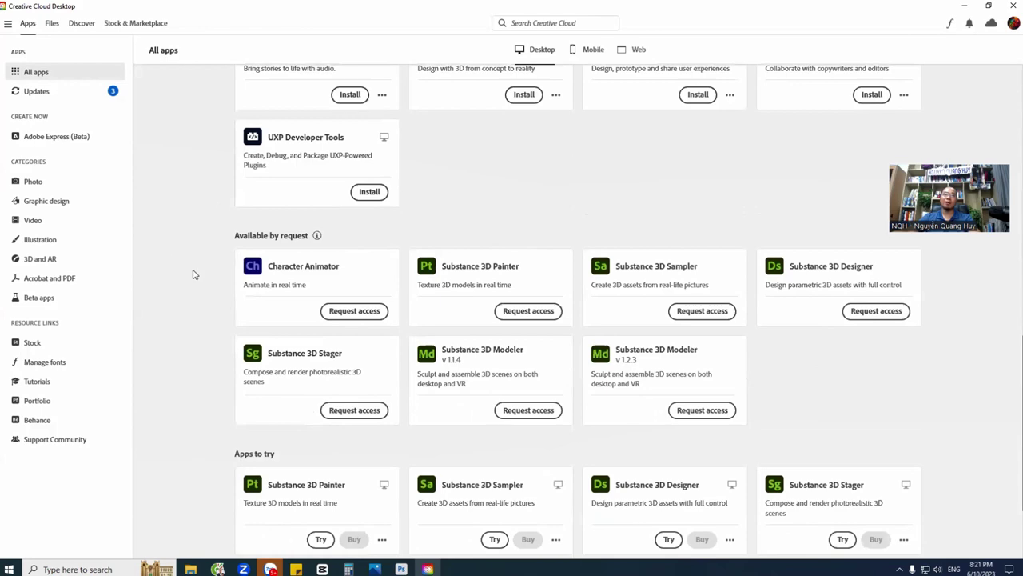
pyautogui.scroll(10, 190, 271)
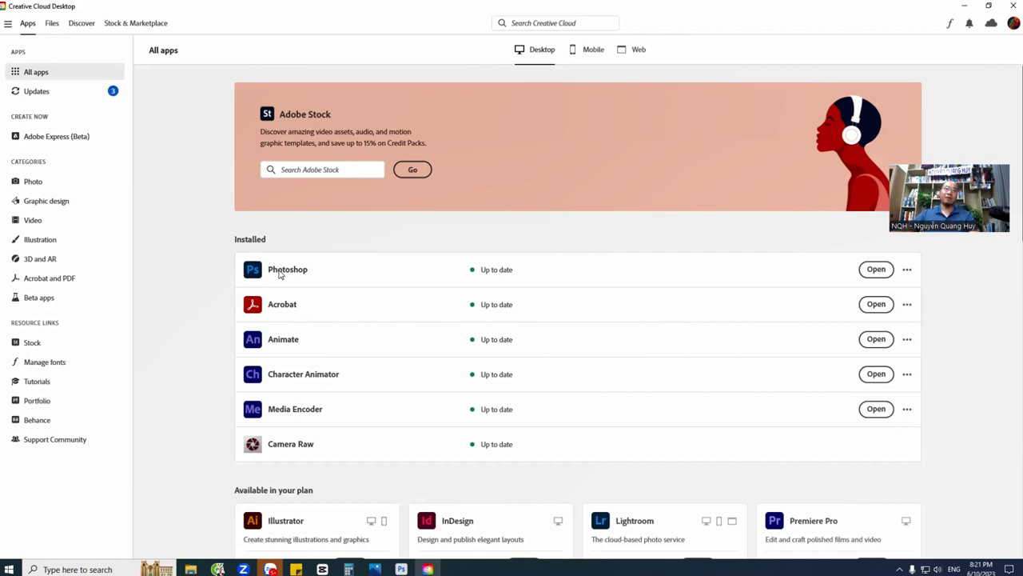
# Review the installed apps and the apps available in the plan, such as Illustrator, Lightroom and Photoshop Express.
pyautogui.scroll(-1, 171, 364)
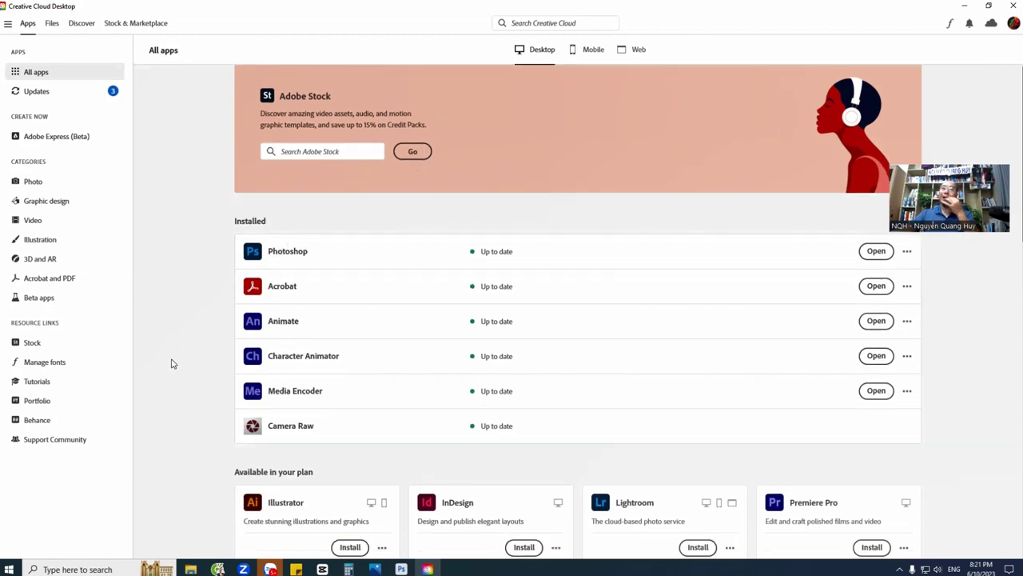
pyautogui.scroll(-3, 171, 364)
pyautogui.scroll(2, 437, 392)
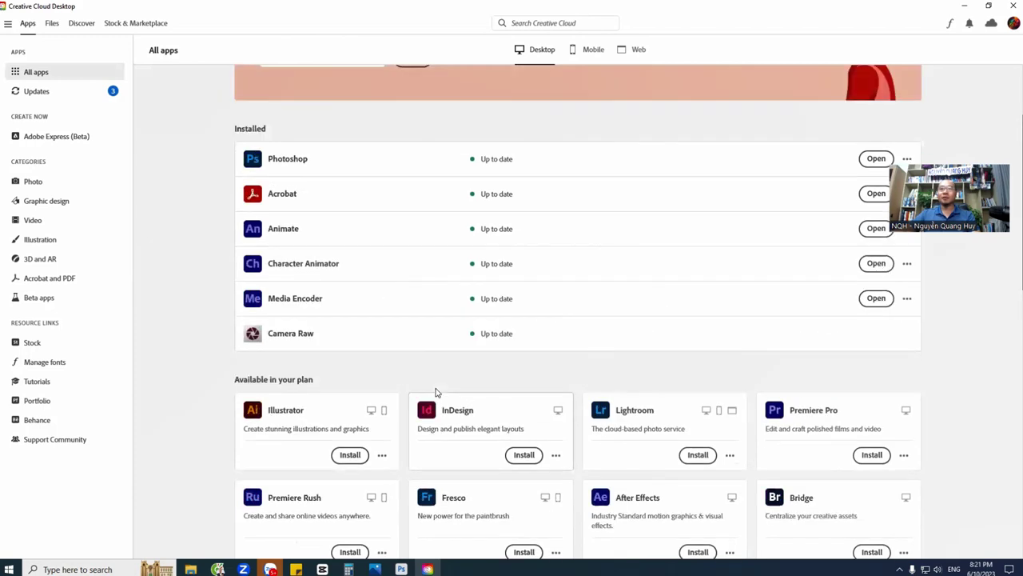
pyautogui.scroll(1, 436, 392)
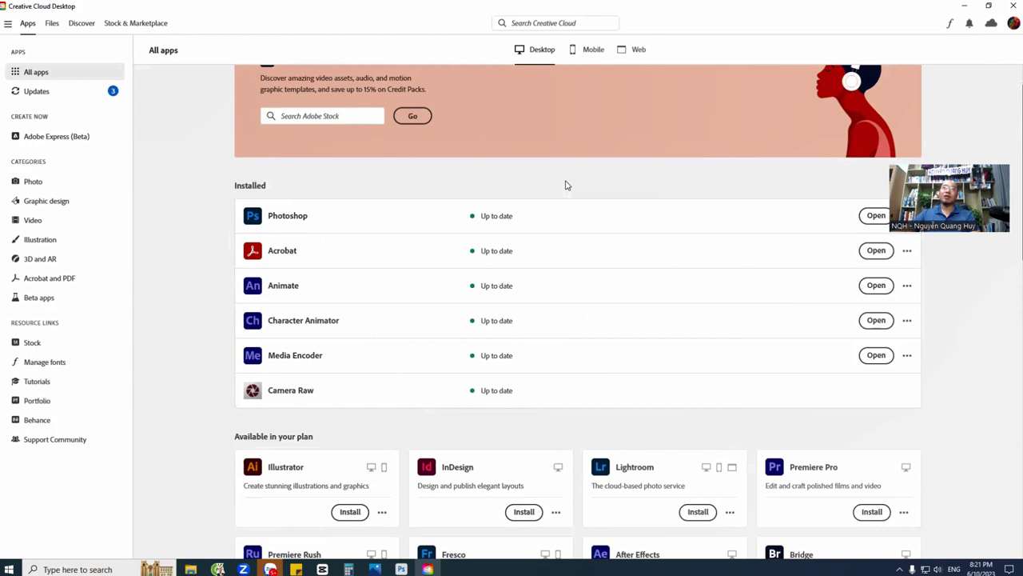
pyautogui.scroll(2, 565, 185)
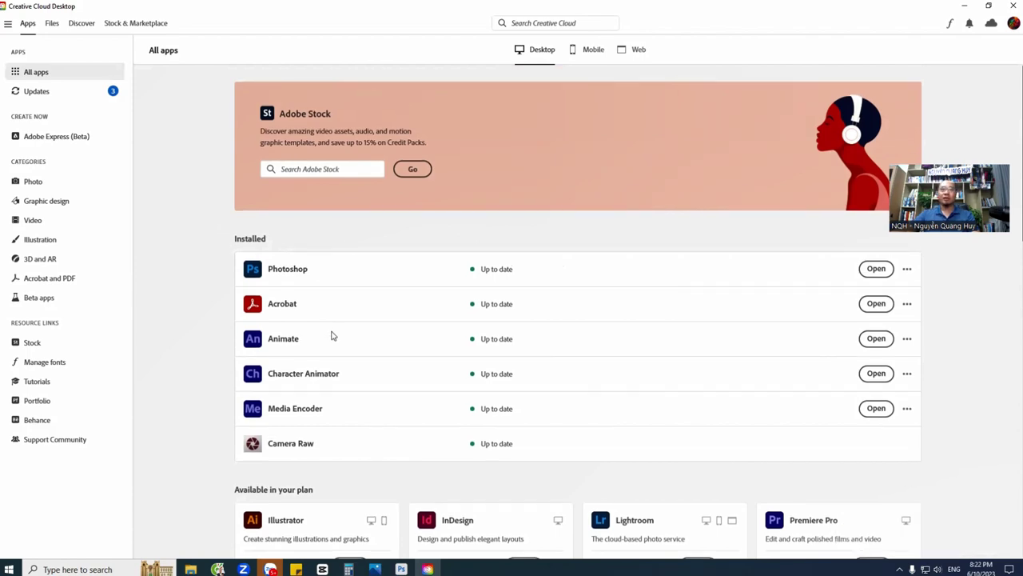
pyautogui.scroll(-3, 331, 336)
pyautogui.scroll(2, 287, 279)
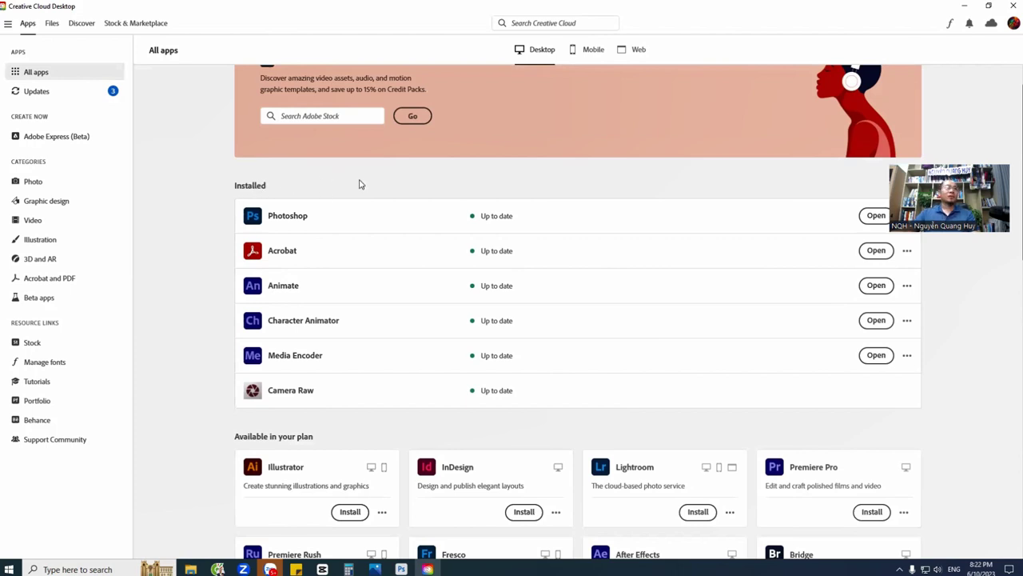
pyautogui.scroll(-1, 383, 239)
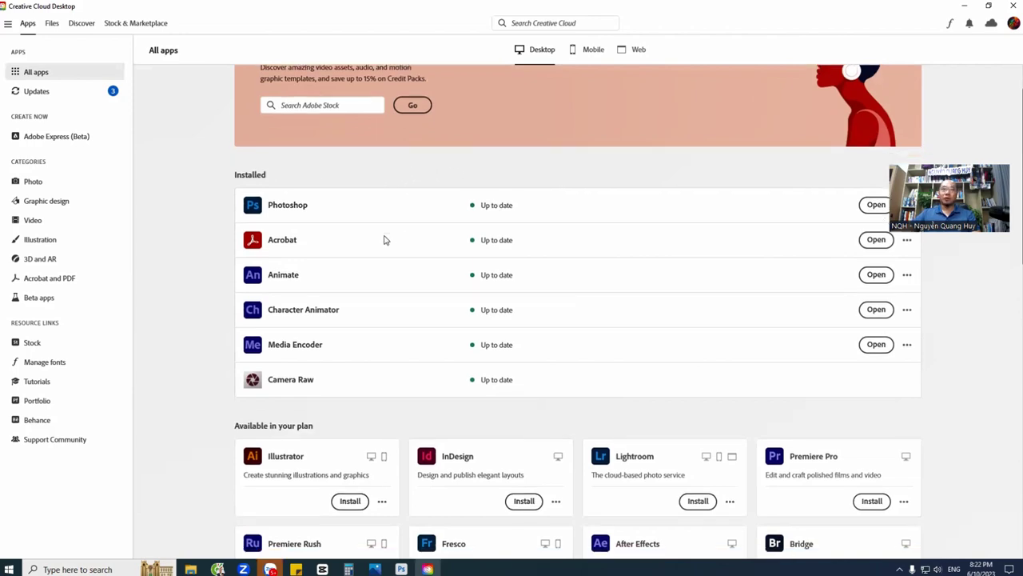
pyautogui.scroll(-3, 384, 239)
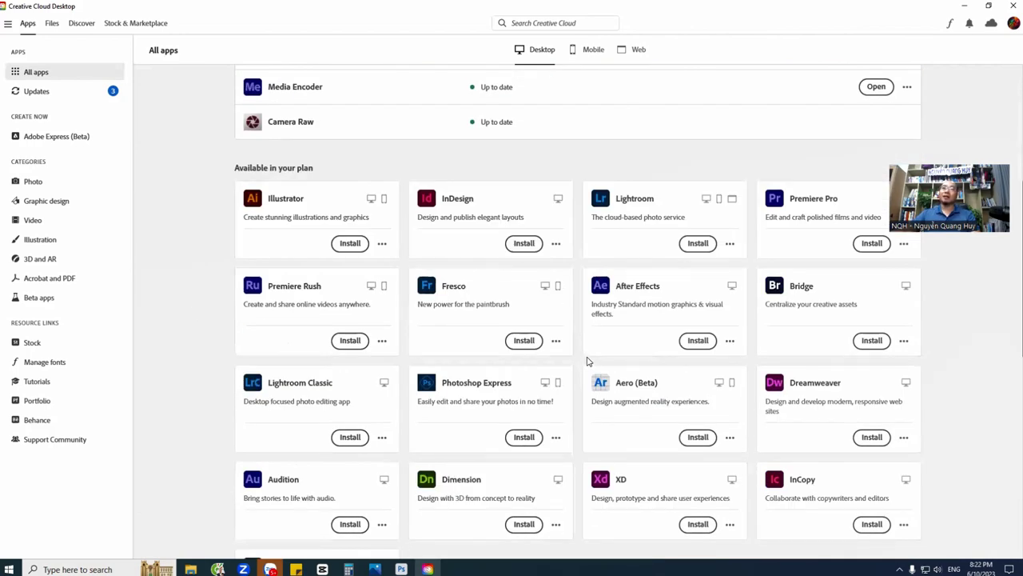
pyautogui.scroll(-3, 591, 364)
pyautogui.scroll(3, 544, 389)
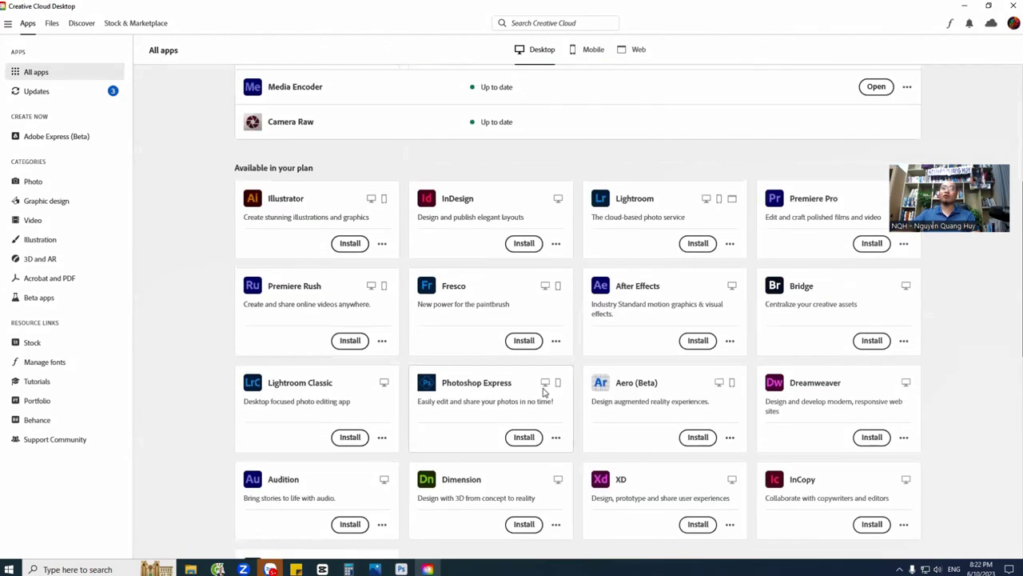
pyautogui.scroll(2, 543, 391)
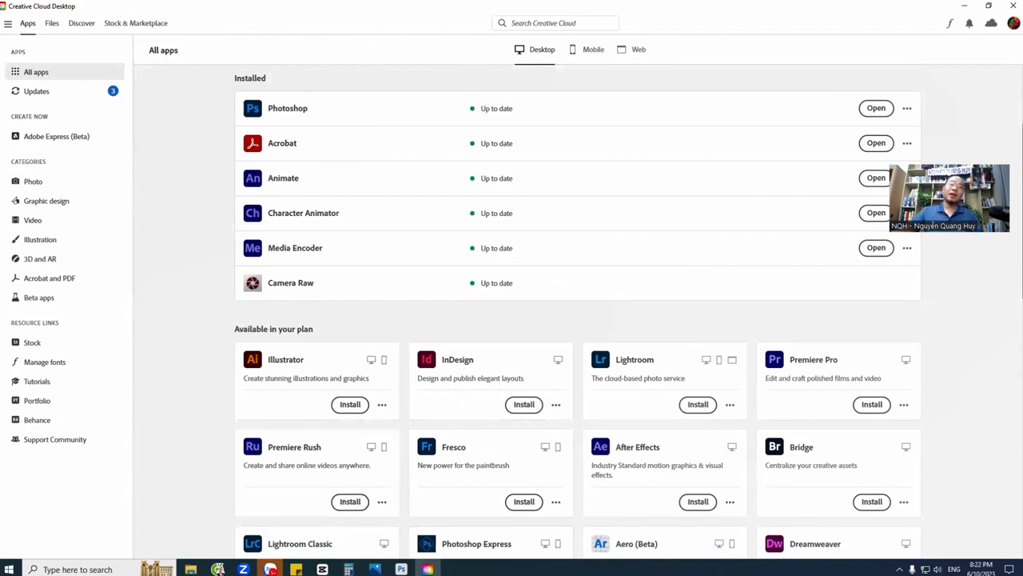
# Switch to Photoshop, check the file formats offered by Save As for the night house image, and leave without saving.
pyautogui.hotkey('alt', 'Tab')
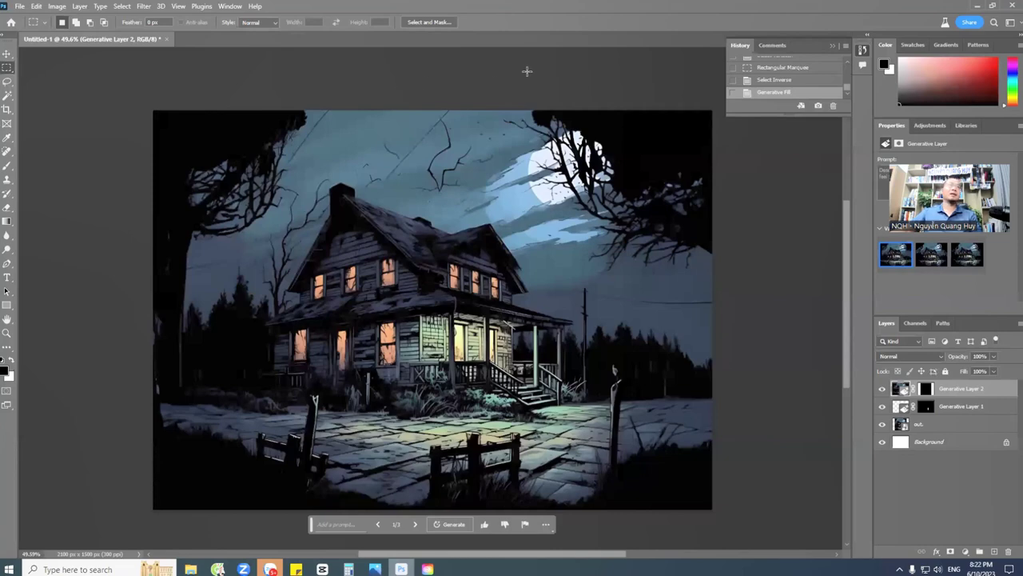
pyautogui.click(19, 6)
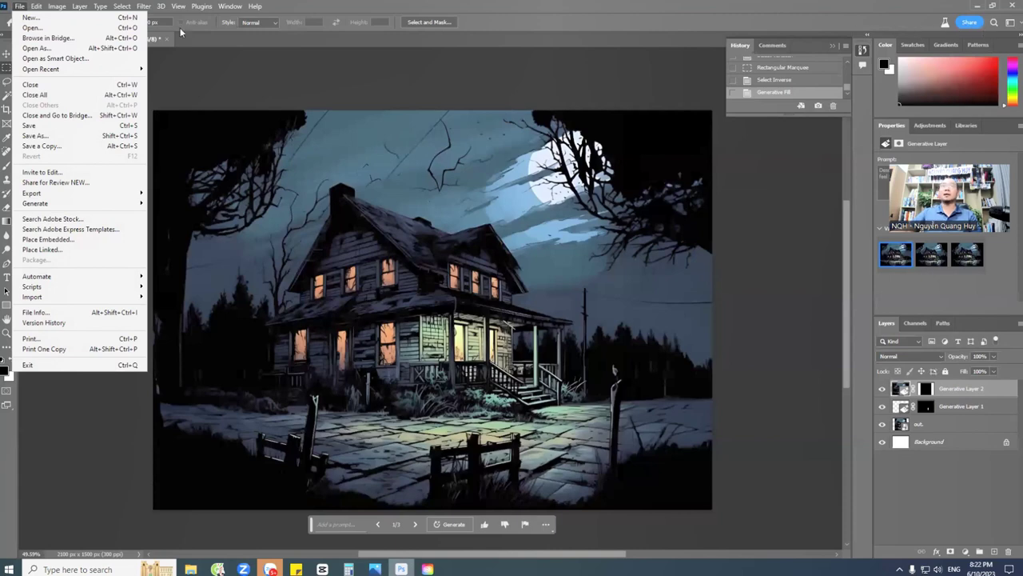
pyautogui.click(58, 139)
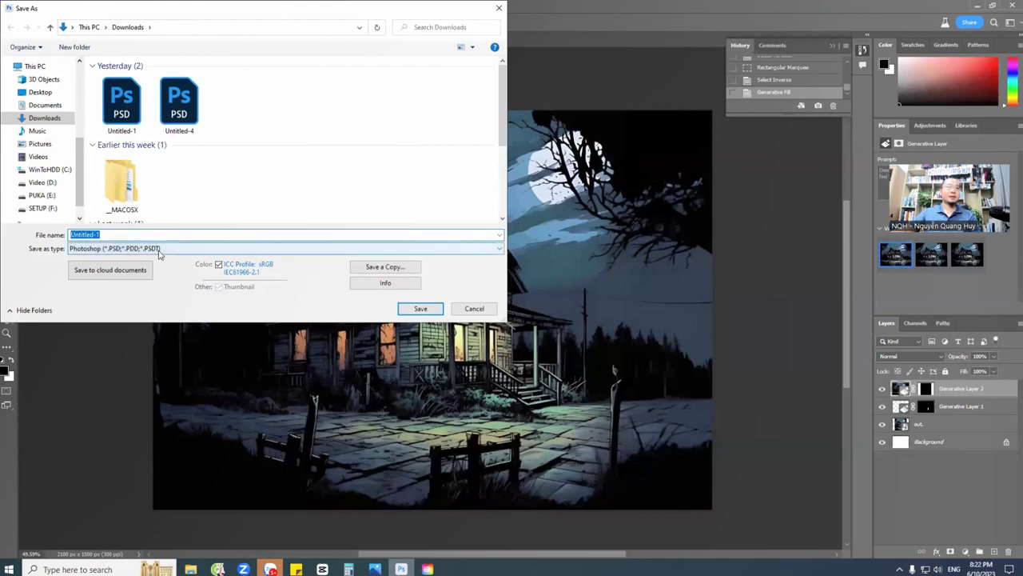
pyautogui.click(159, 249)
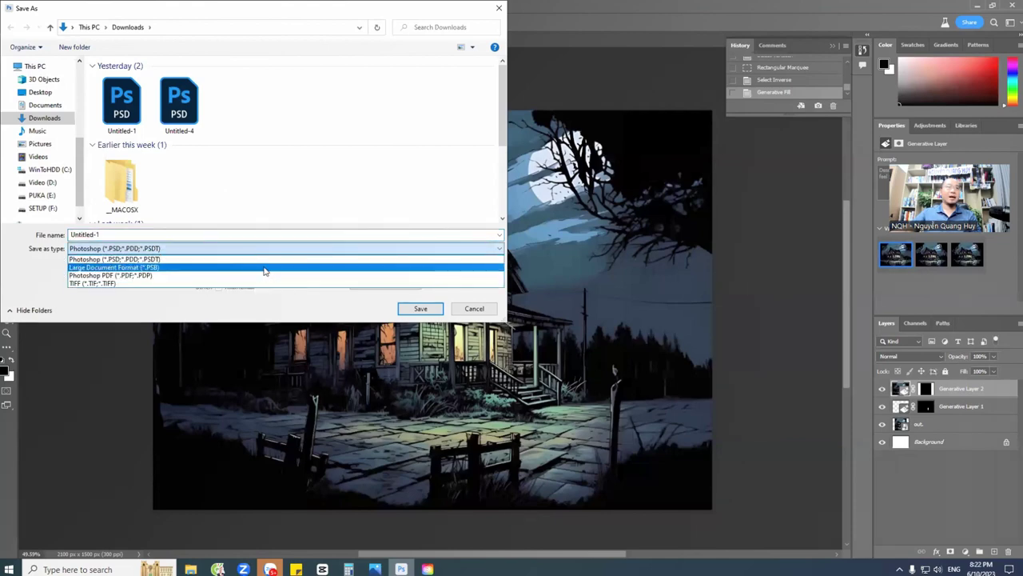
pyautogui.click(486, 310)
pyautogui.click(486, 311)
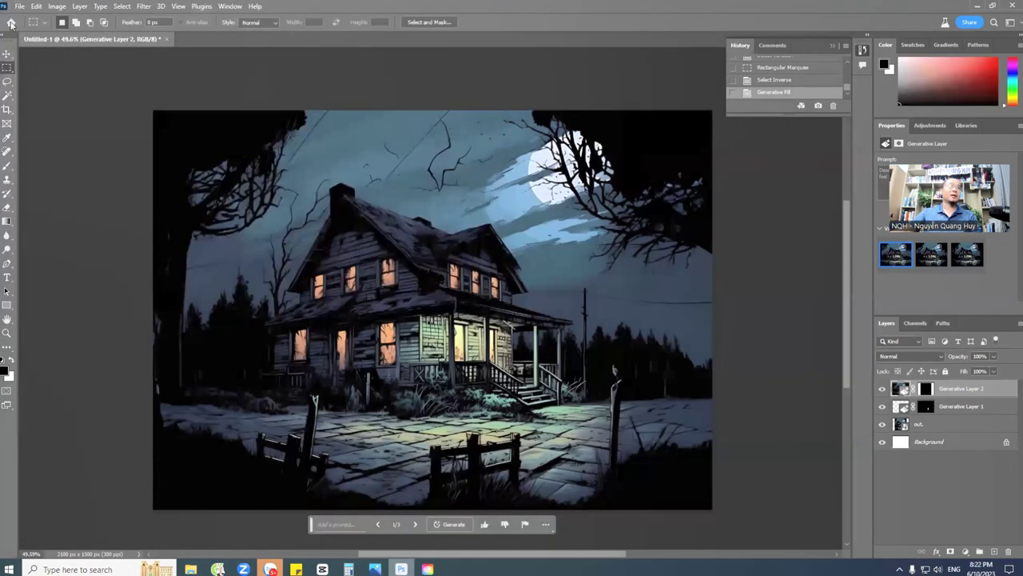
# Quick-export the night house image as a PNG named Untitled-1 into the Downloads folder.
pyautogui.click(20, 7)
pyautogui.moveTo(98, 193)
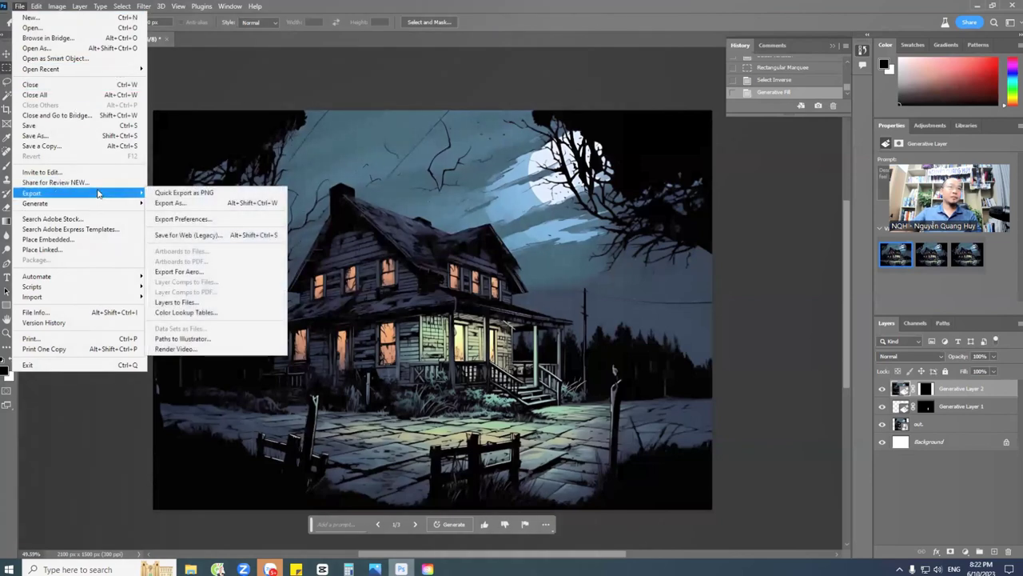
pyautogui.click(204, 195)
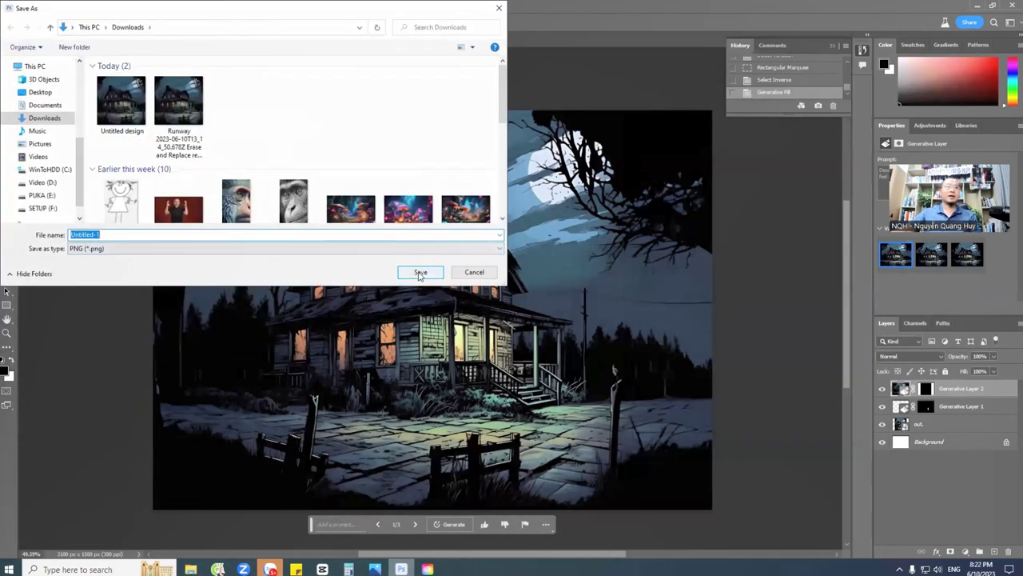
pyautogui.click(419, 272)
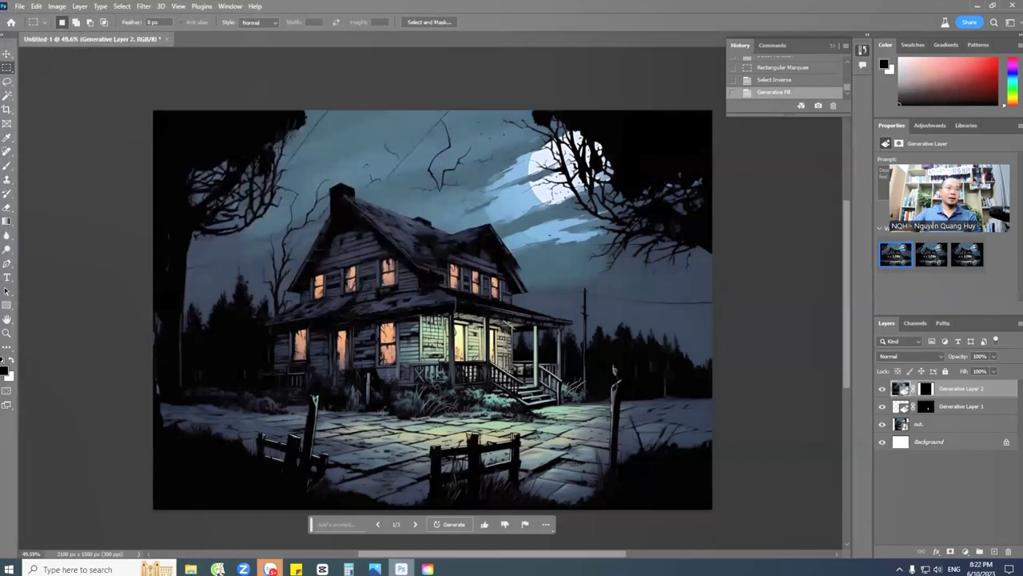
# Open the exported Untitled-1 PNG from the Downloads folder, inspect the house porch up close, and close the image viewer.
pyautogui.moveTo(190, 569)
pyautogui.click(159, 524)
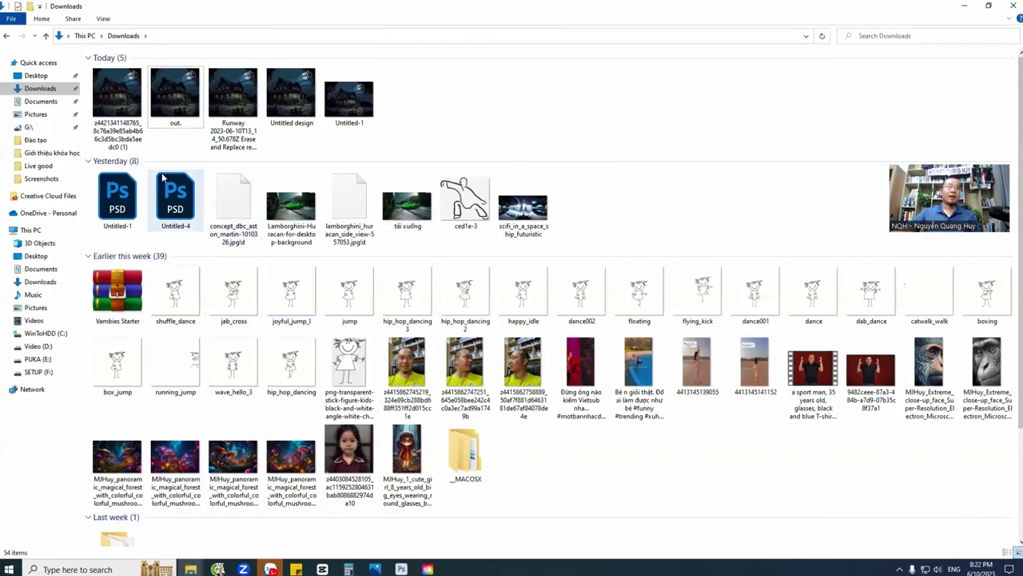
pyautogui.doubleClick(357, 114)
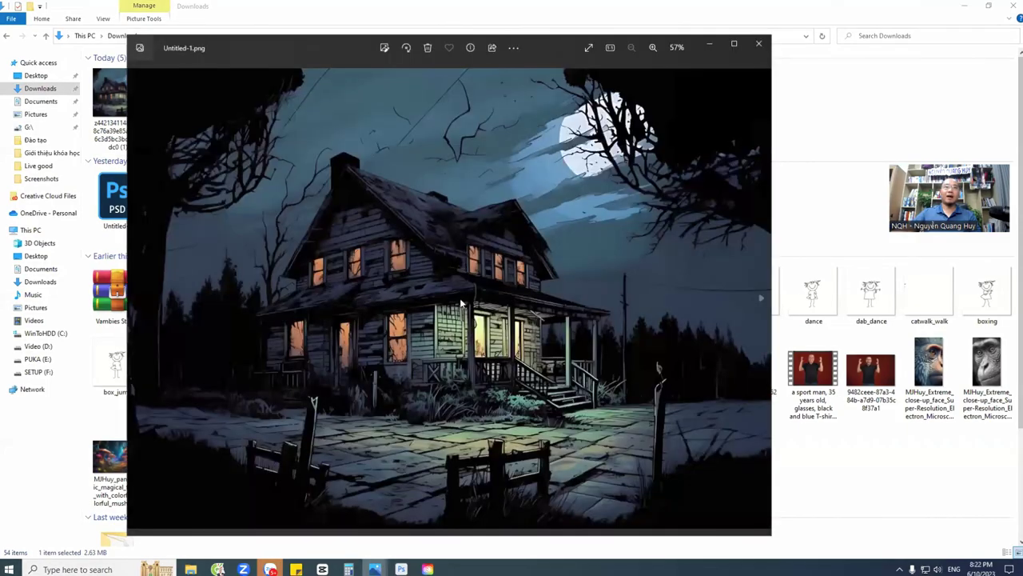
pyautogui.scroll(6, 460, 304)
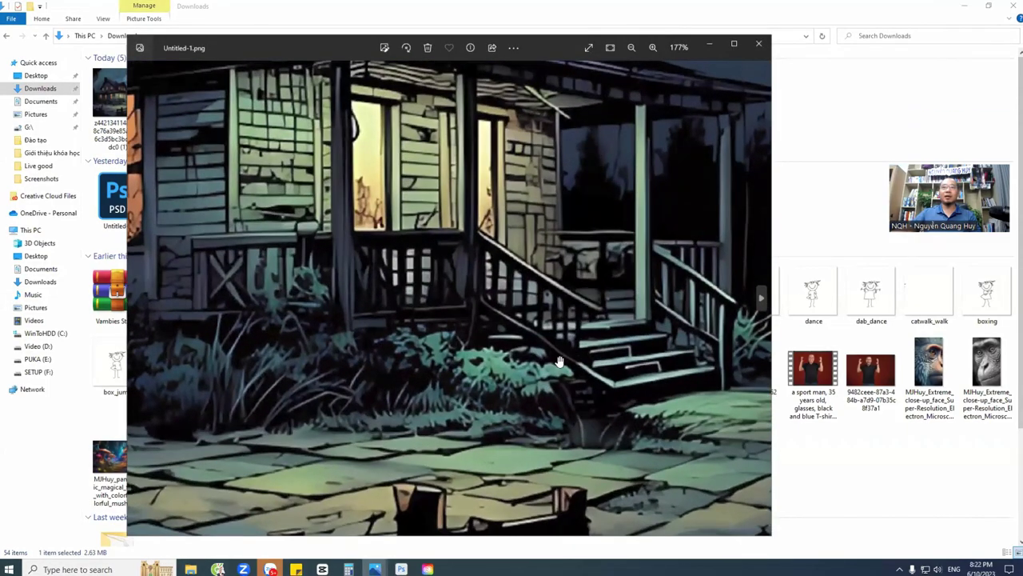
pyautogui.scroll(-6, 431, 350)
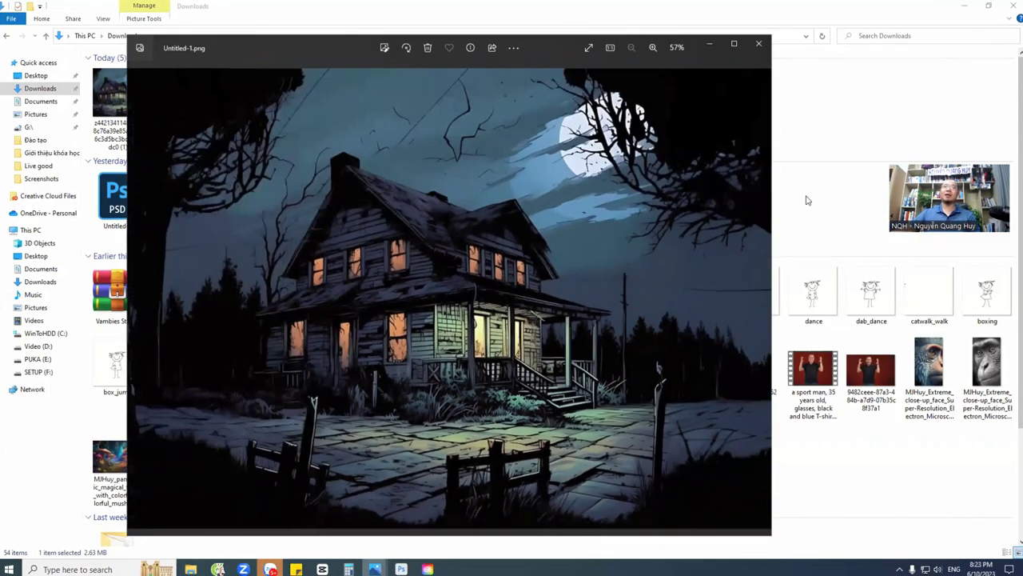
pyautogui.moveTo(232, 47); pyautogui.dragTo(211, 141)
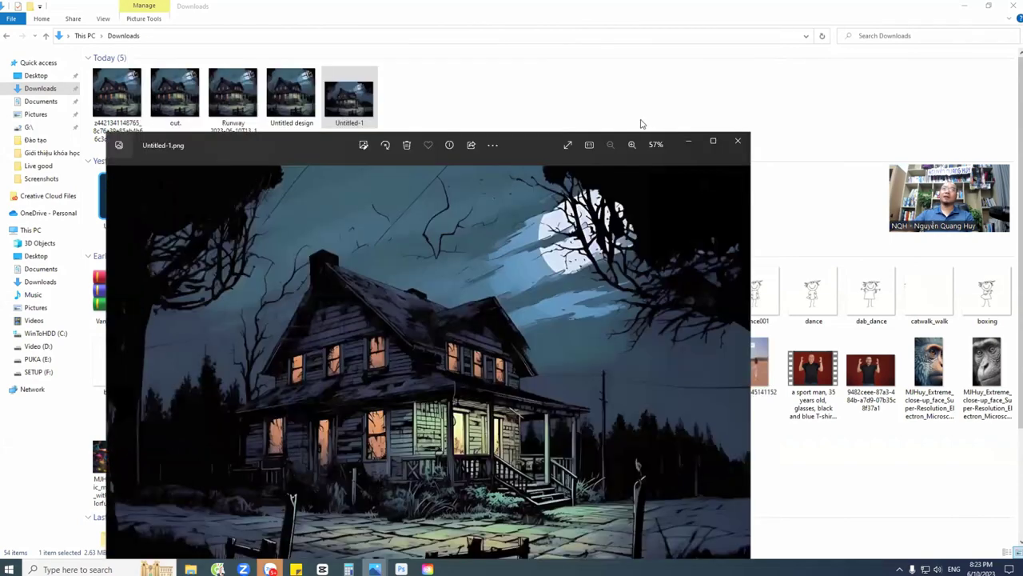
pyautogui.click(737, 142)
pyautogui.moveTo(347, 111); pyautogui.dragTo(549, 388)
# Switch to the browser and look through Replicate's tencentarc/gfpgan page, including its input image, demo settings, examples and readme.
pyautogui.hotkey('alt', 'Tab')
pyautogui.hotkey('alt', 'Tab')
pyautogui.hotkey('alt', 'Tab')
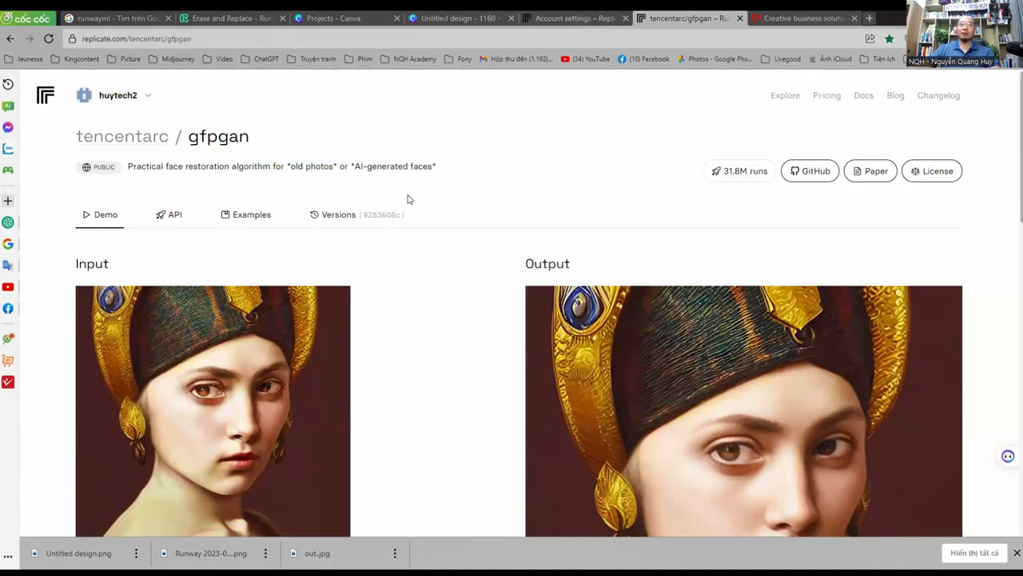
pyautogui.click(456, 313)
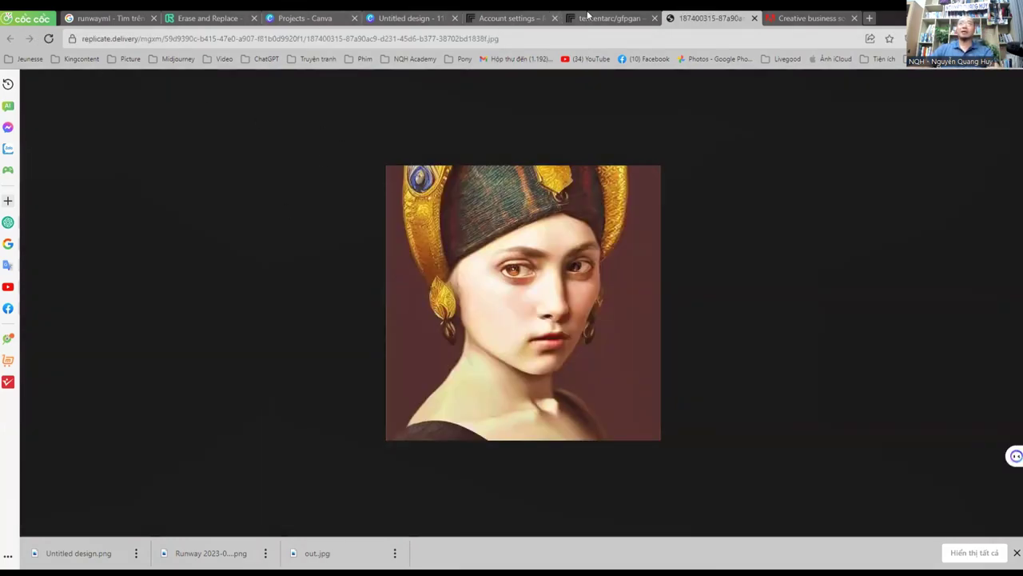
pyautogui.click(586, 21)
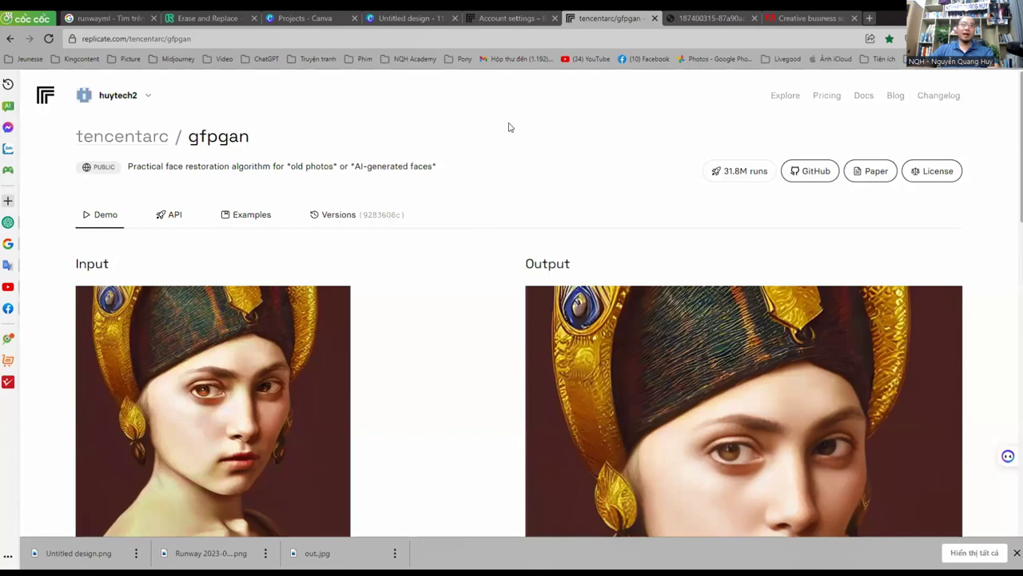
pyautogui.scroll(-2, 454, 342)
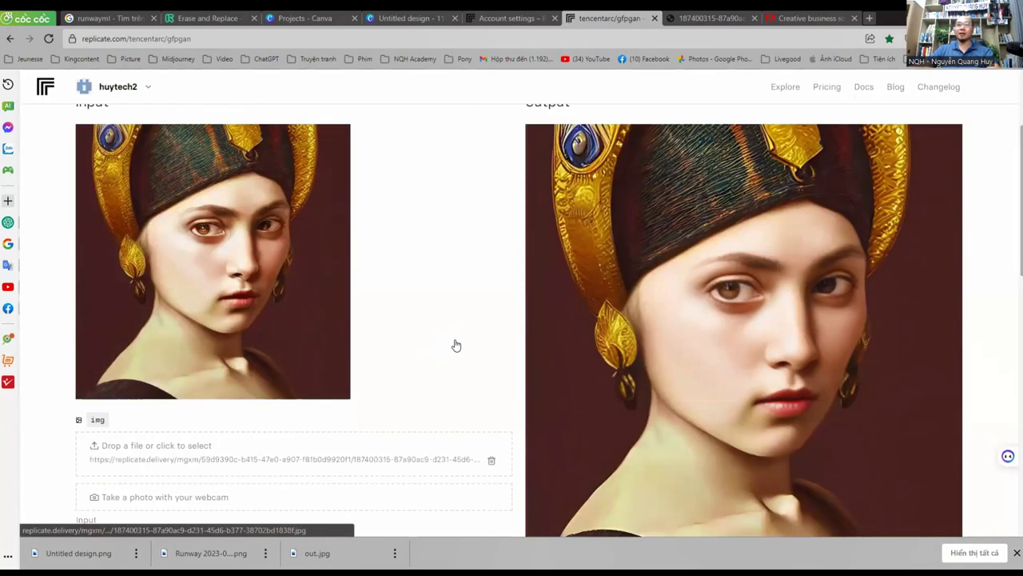
pyautogui.scroll(-3, 456, 344)
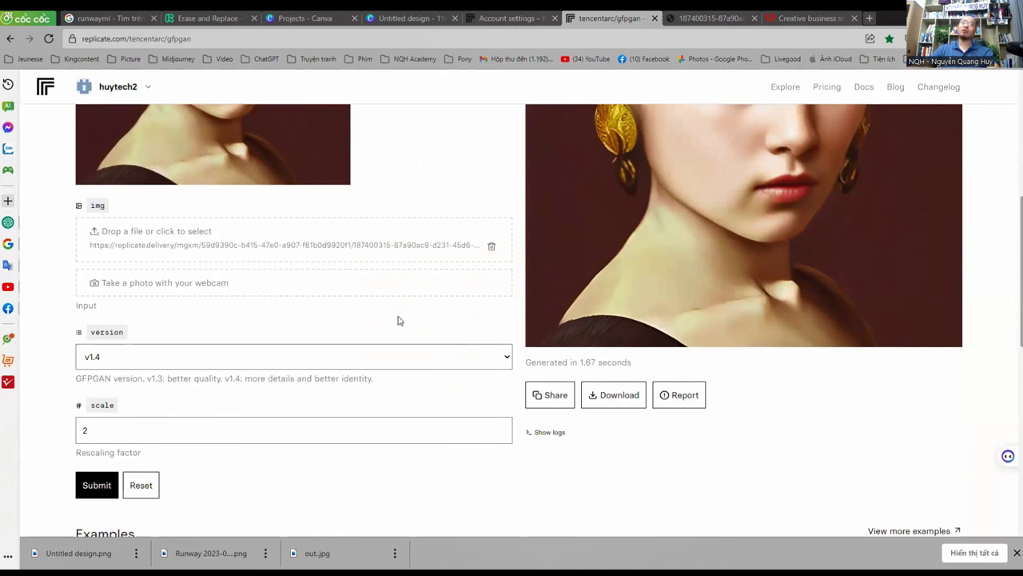
pyautogui.scroll(-2, 384, 319)
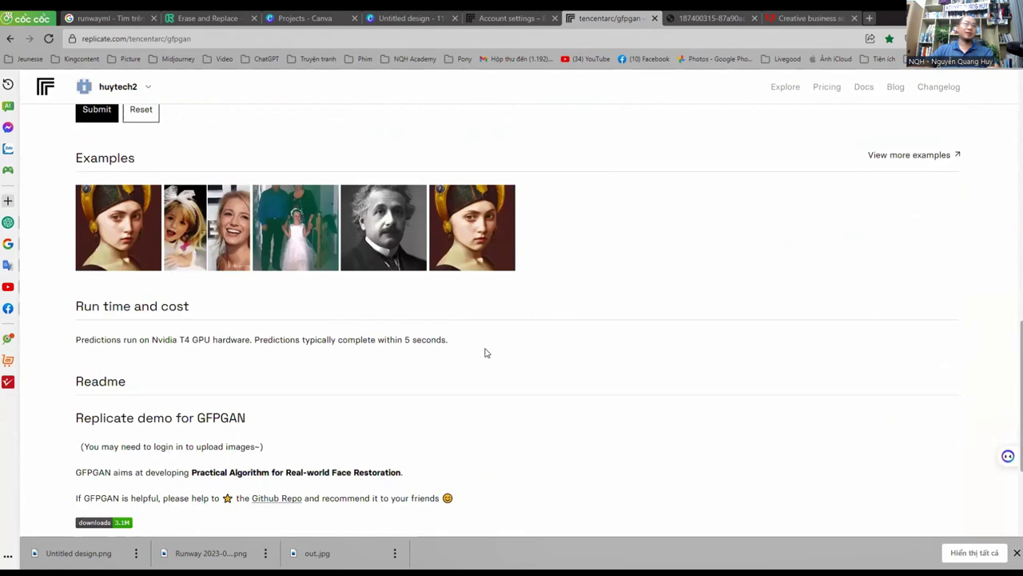
pyautogui.scroll(-2, 508, 382)
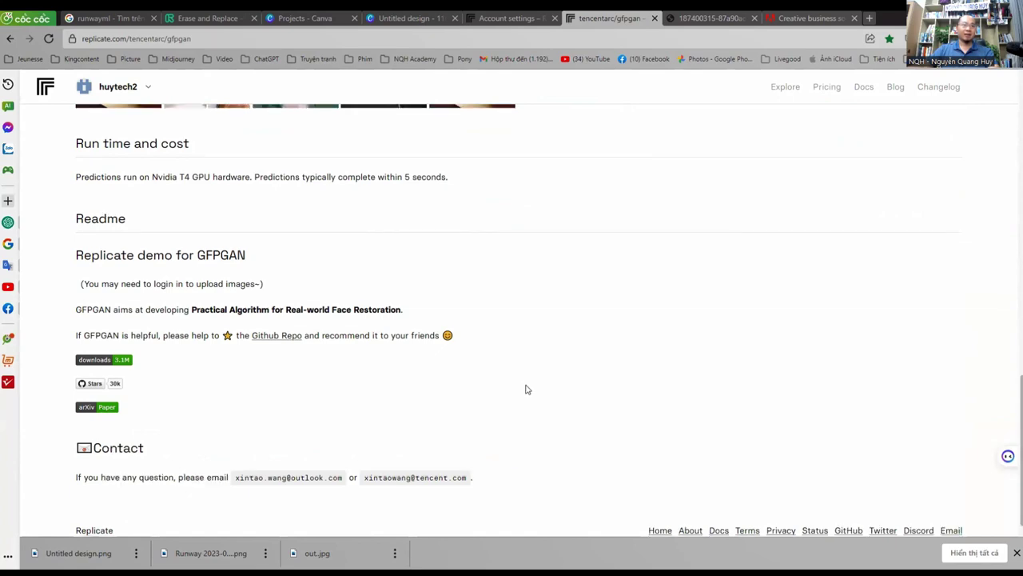
# Return to the start of the tencentarc/gfpgan page and highlight its full web address.
pyautogui.scroll(-1, 526, 389)
pyautogui.scroll(15, 526, 389)
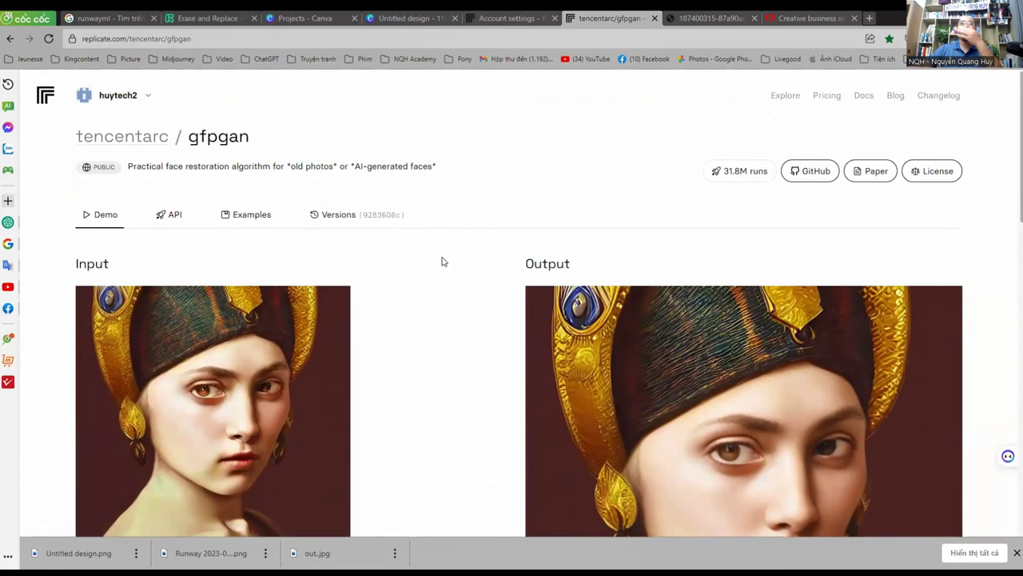
pyautogui.click(216, 39)
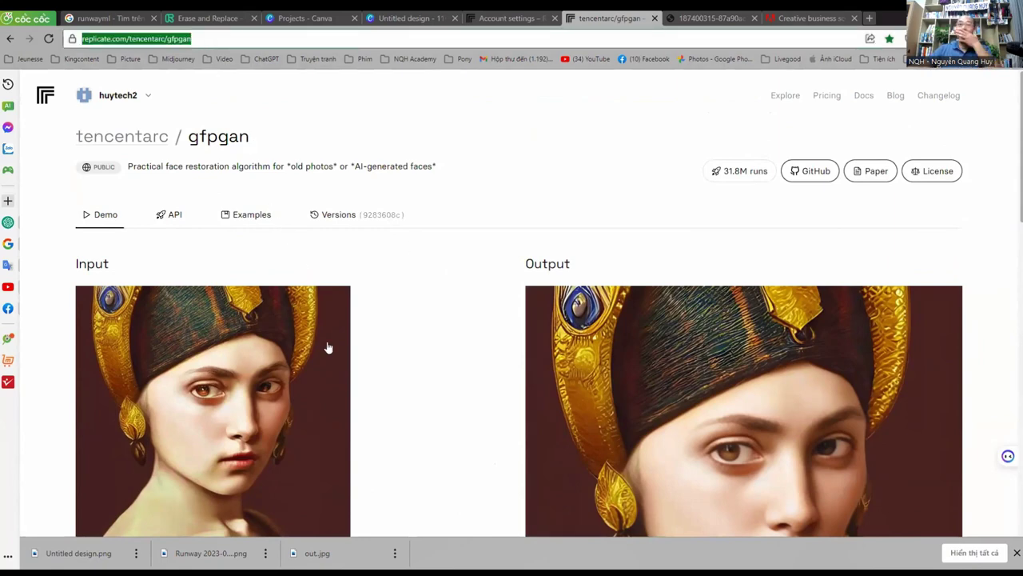
# Try rescaling factors 4, 6 and 6,04 in the gfpgan demo's input settings, and set the scale to 10.
pyautogui.scroll(-3, 414, 326)
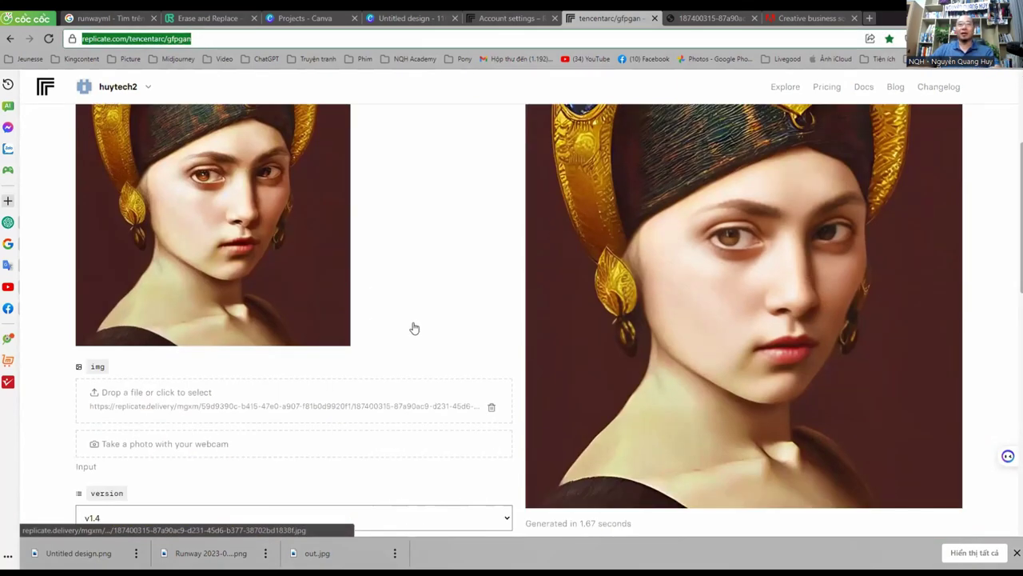
pyautogui.scroll(-1, 160, 415)
pyautogui.moveTo(122, 479); pyautogui.dragTo(55, 492)
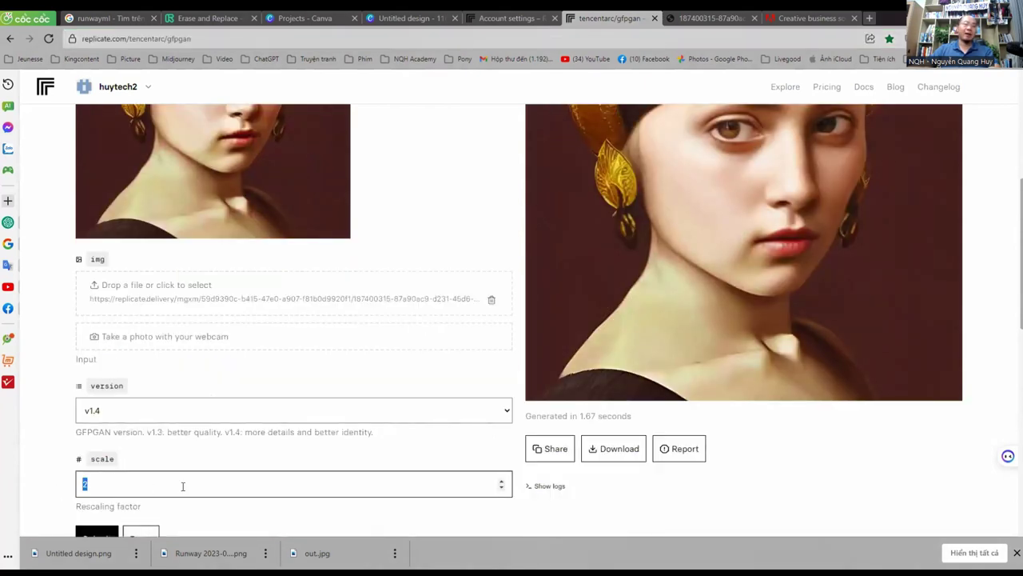
pyautogui.press('Up')
pyautogui.press('Up')
pyautogui.press('Up')
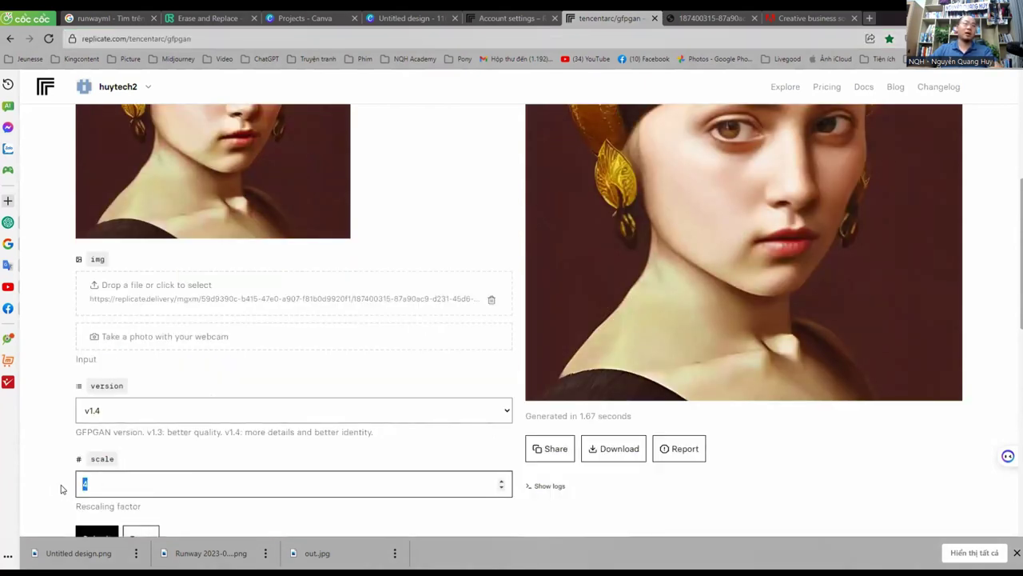
pyautogui.press('Up')
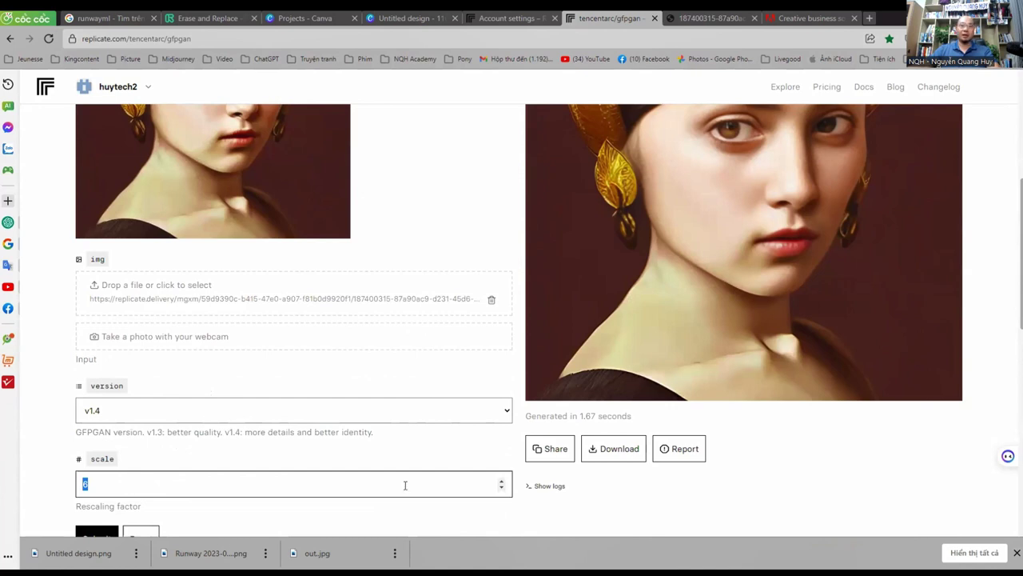
pyautogui.write('6,04')
pyautogui.moveTo(283, 484); pyautogui.dragTo(2, 500)
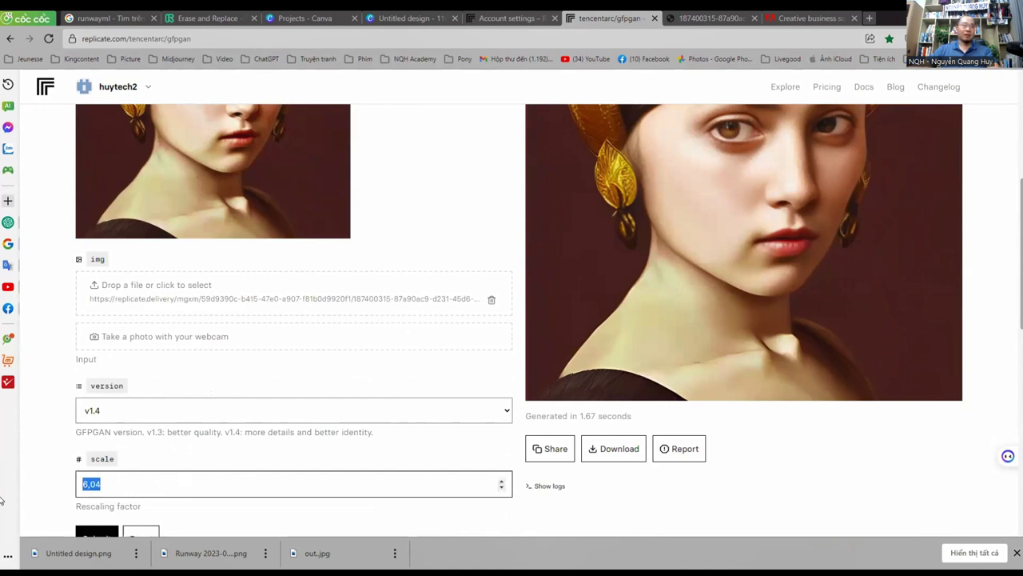
pyautogui.write('10')
pyautogui.click(62, 465)
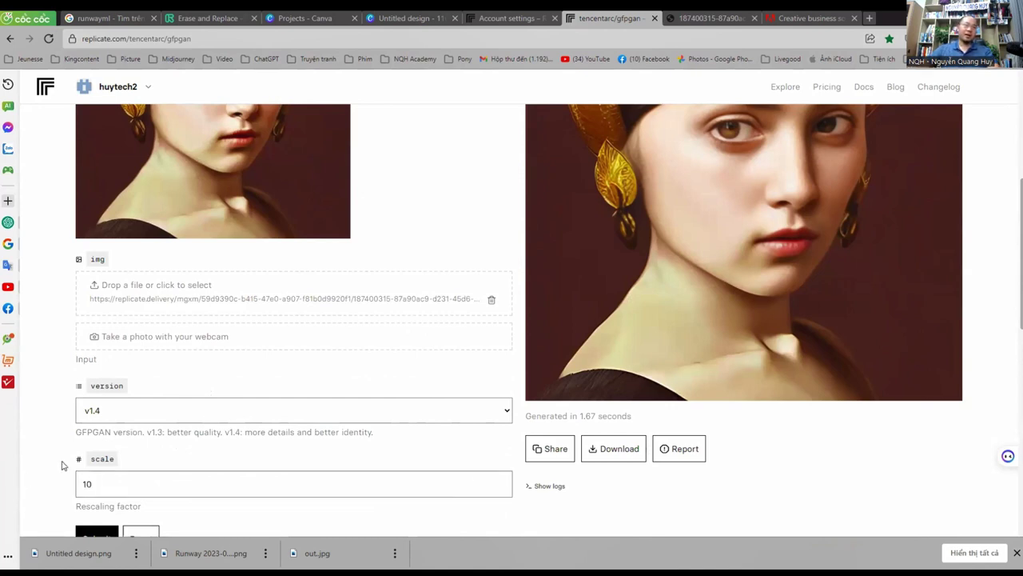
pyautogui.scroll(-1, 64, 467)
pyautogui.scroll(5, 120, 398)
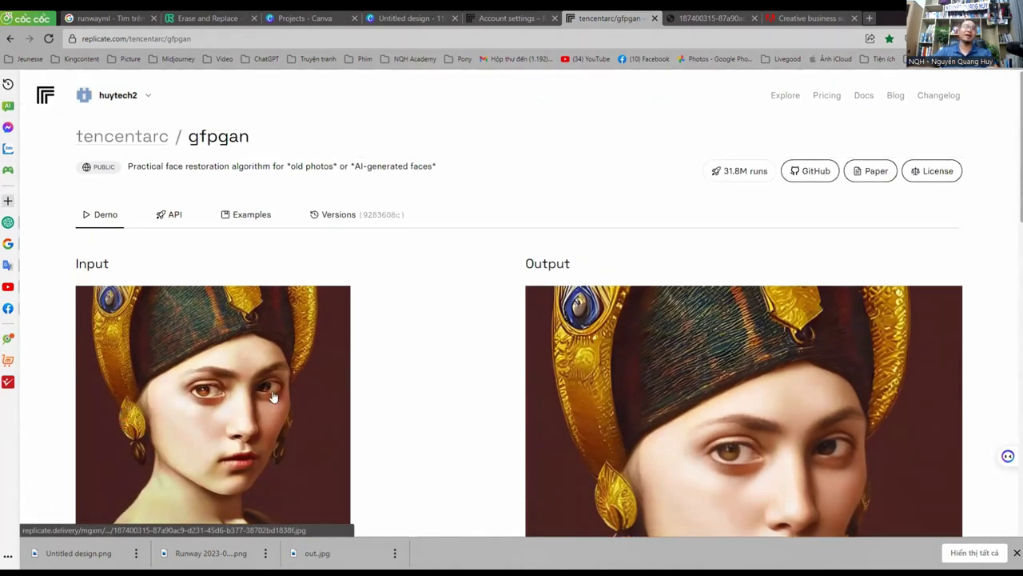
pyautogui.scroll(-3, 320, 384)
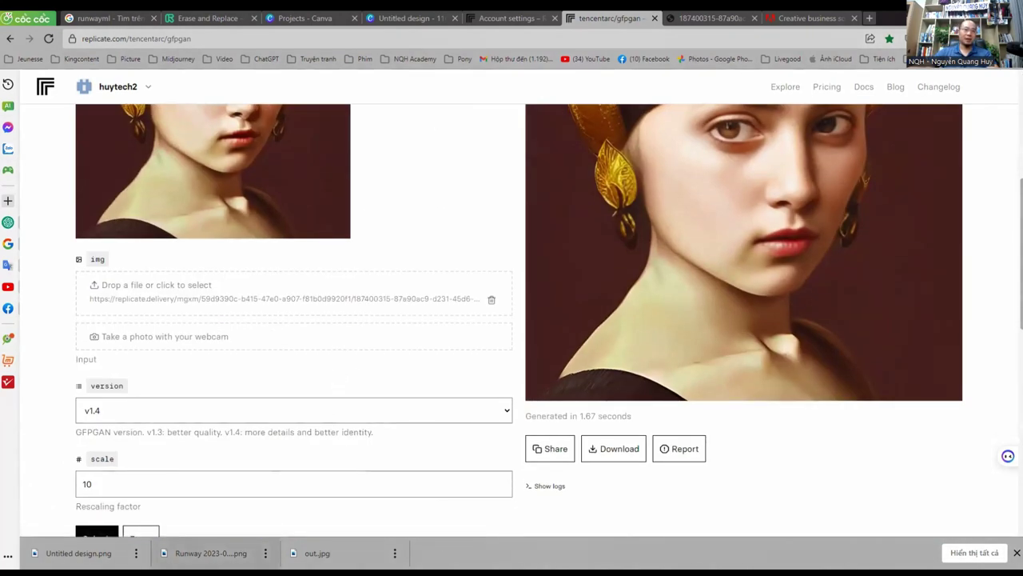